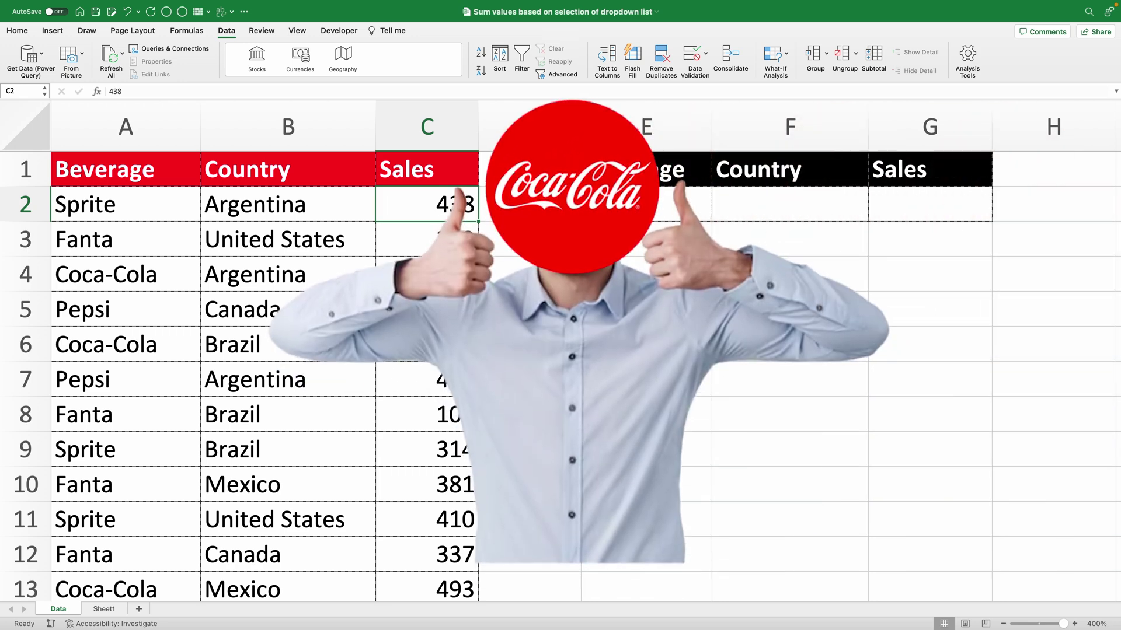
- Look over the sales table's Beverage, Country and Sales columns on the Data sheet
click(332, 317)
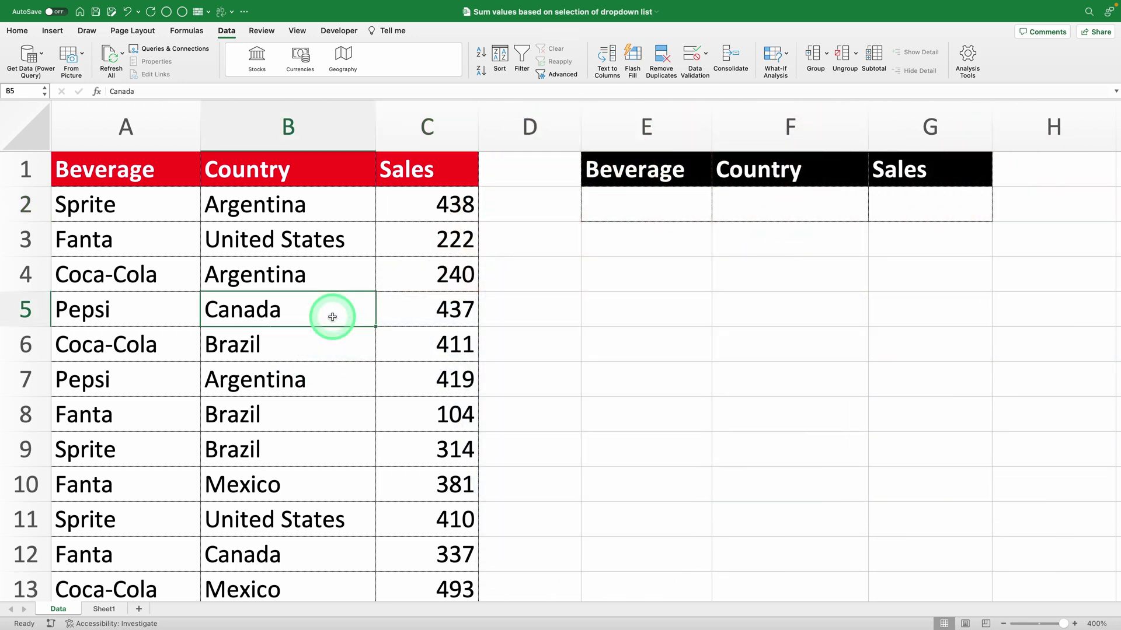
key(super+a)
scroll(325, 263, down, 10)
scroll(324, 261, up, 6)
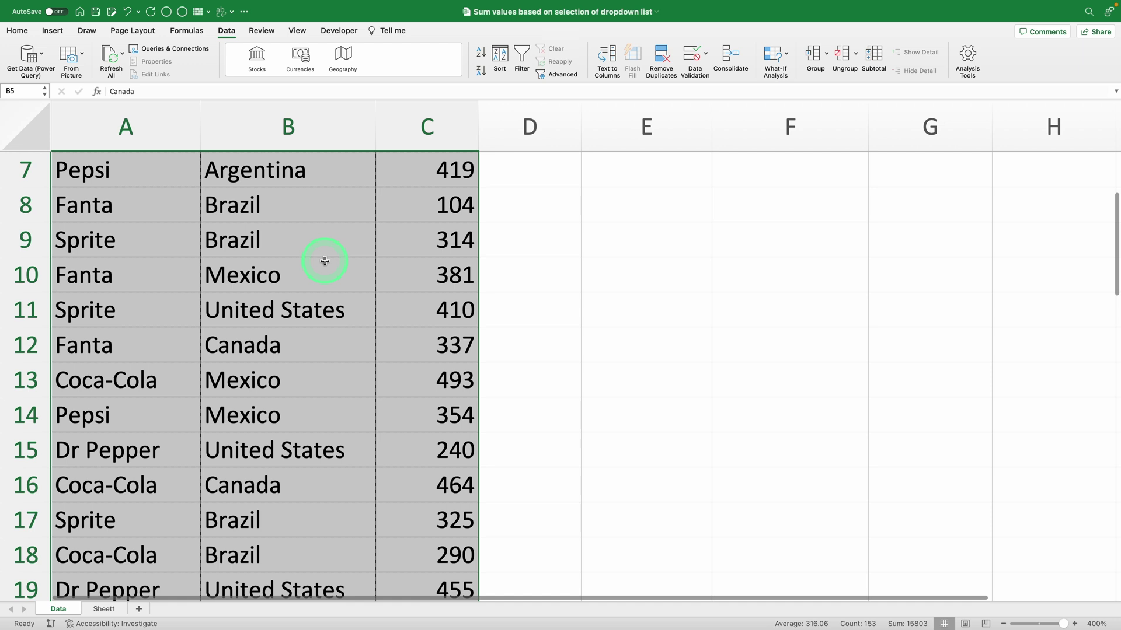
scroll(324, 261, up, 5)
click(320, 262)
click(131, 131)
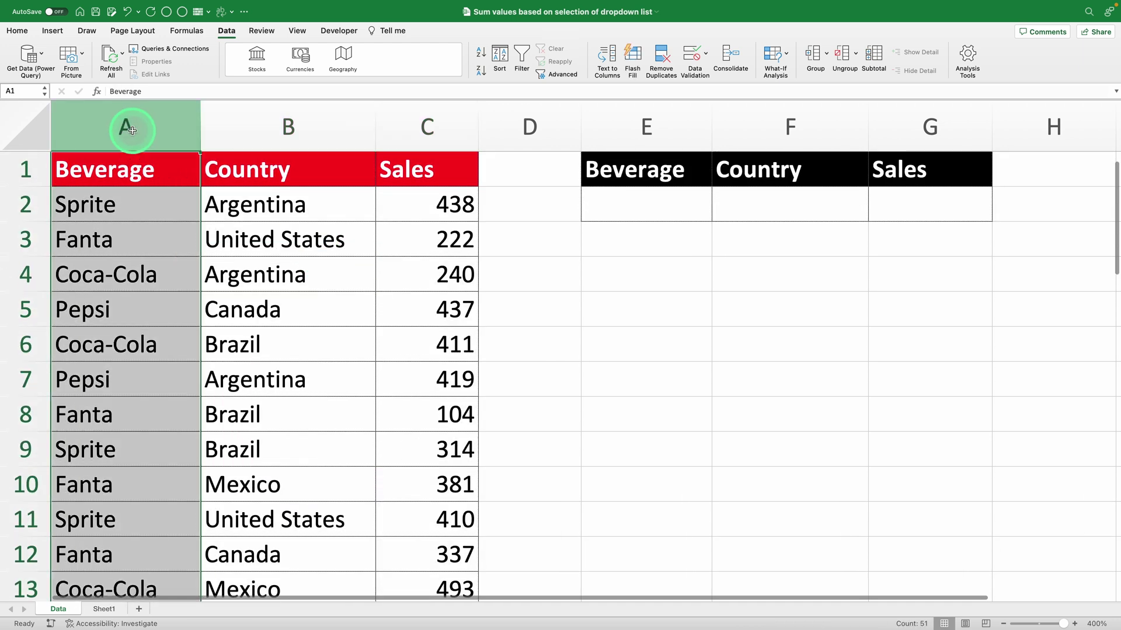
click(265, 122)
click(417, 123)
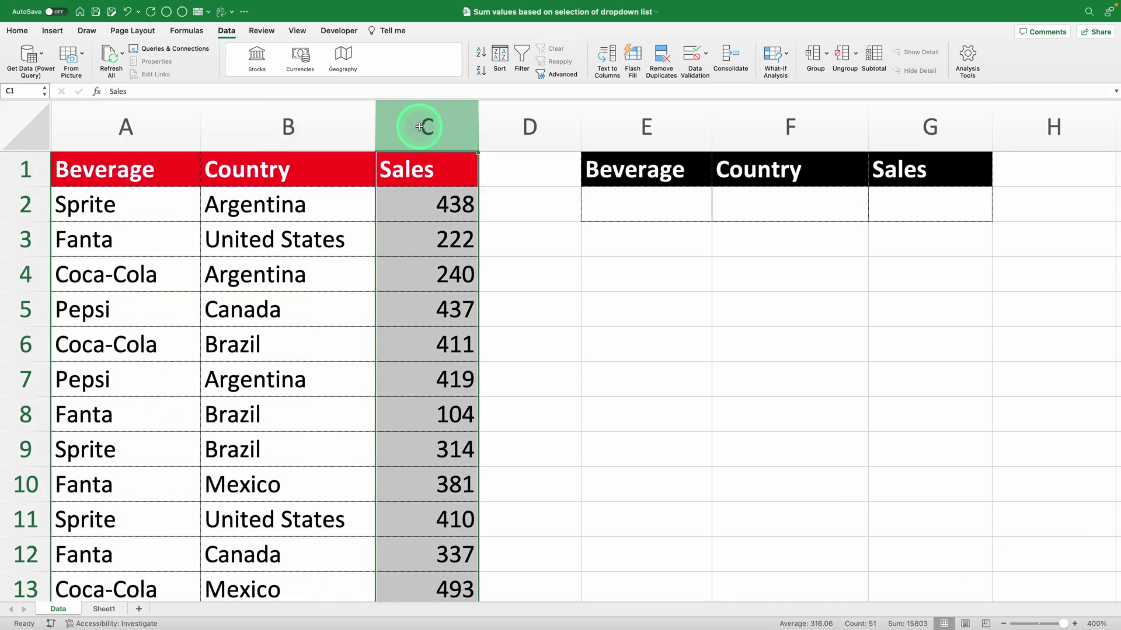
click(555, 195)
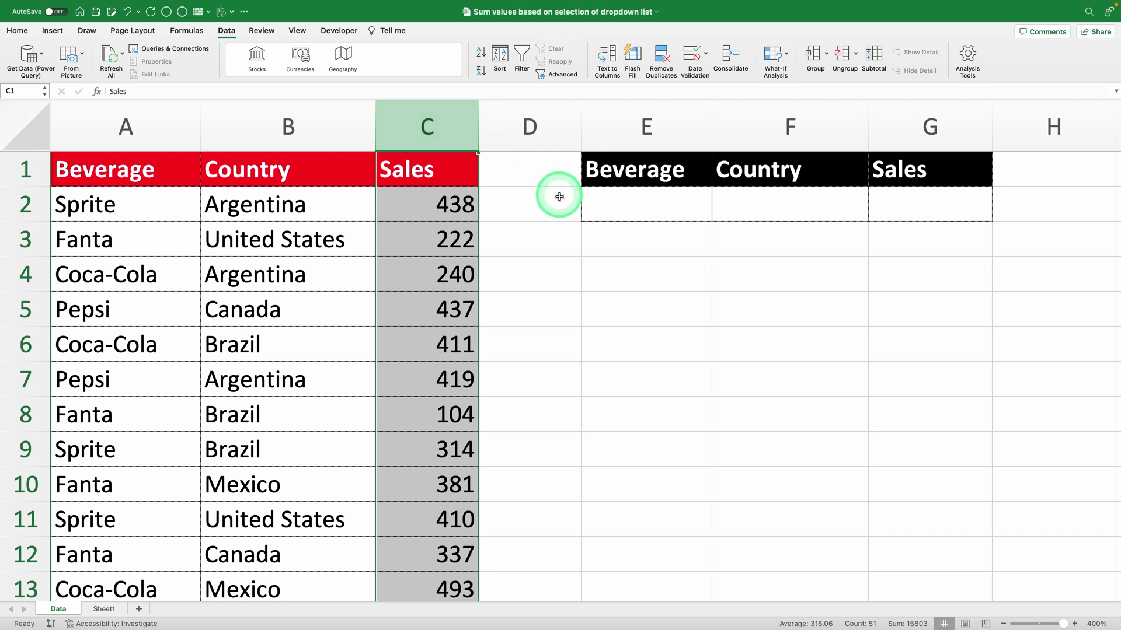
- Inspect the report area E1:G2, including the Beverage cell E2 and Sales cell G2
click(620, 168)
drag(620, 168, 900, 207)
click(650, 189)
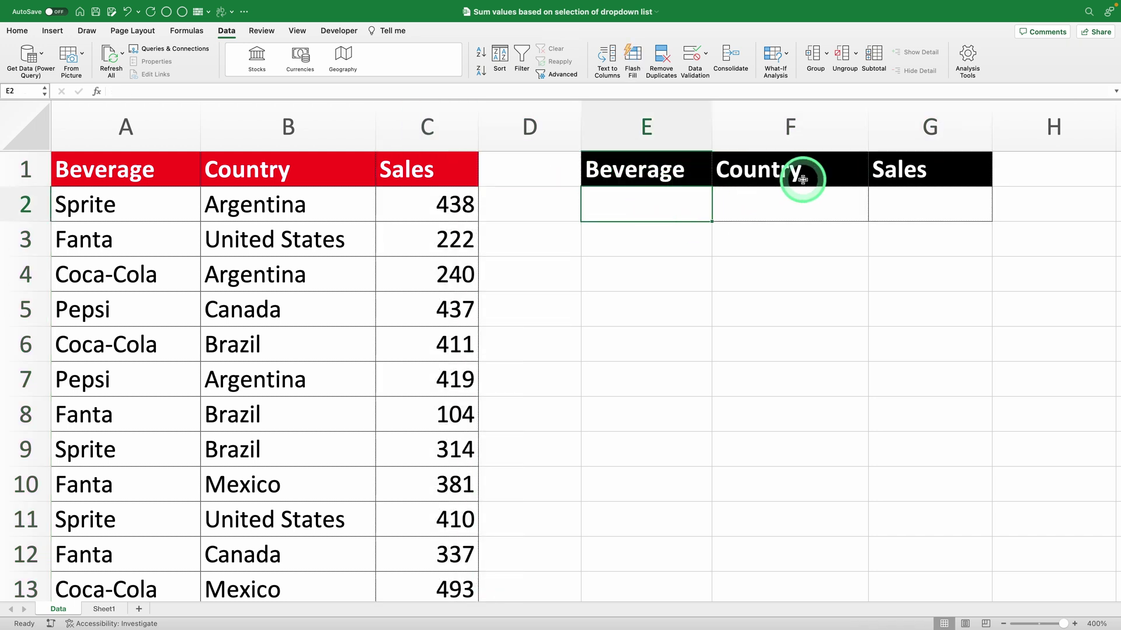
click(930, 198)
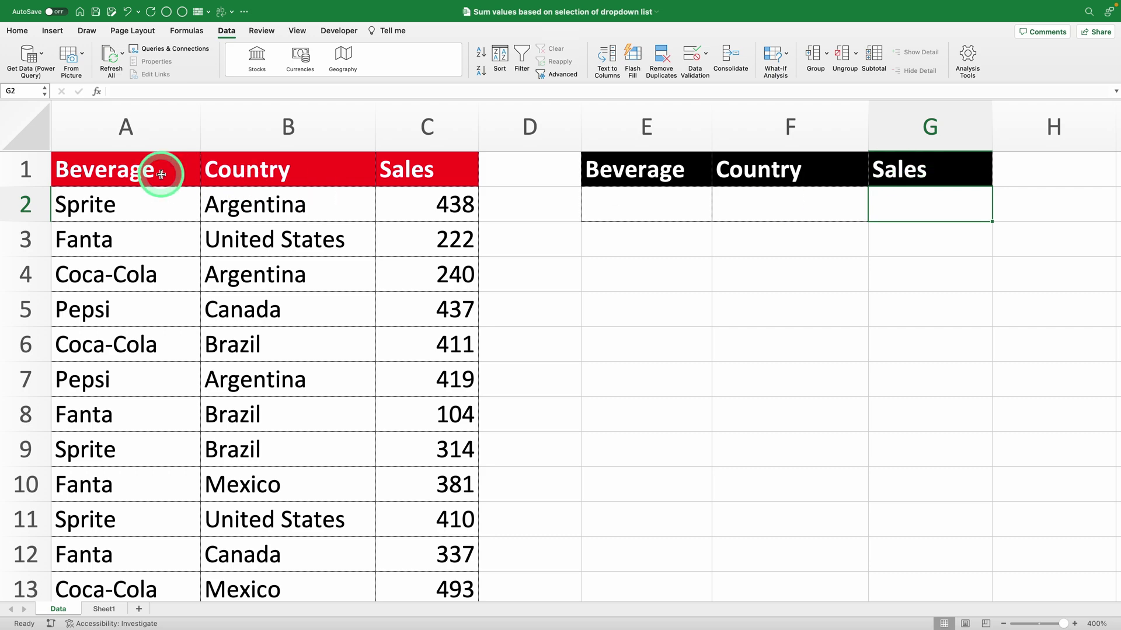
- Copy the beverage names A2:A51 from Data into Sheet1 starting at A1
click(157, 202)
key(ctrl+shift+Down)
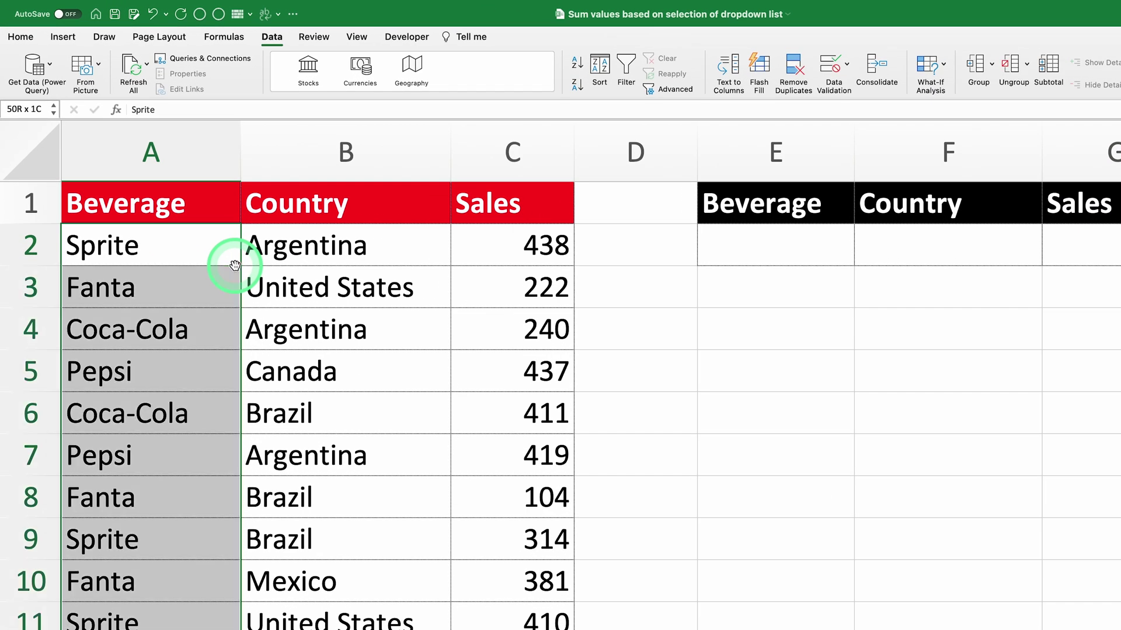
scroll(230, 261, up, 15)
key(super+c)
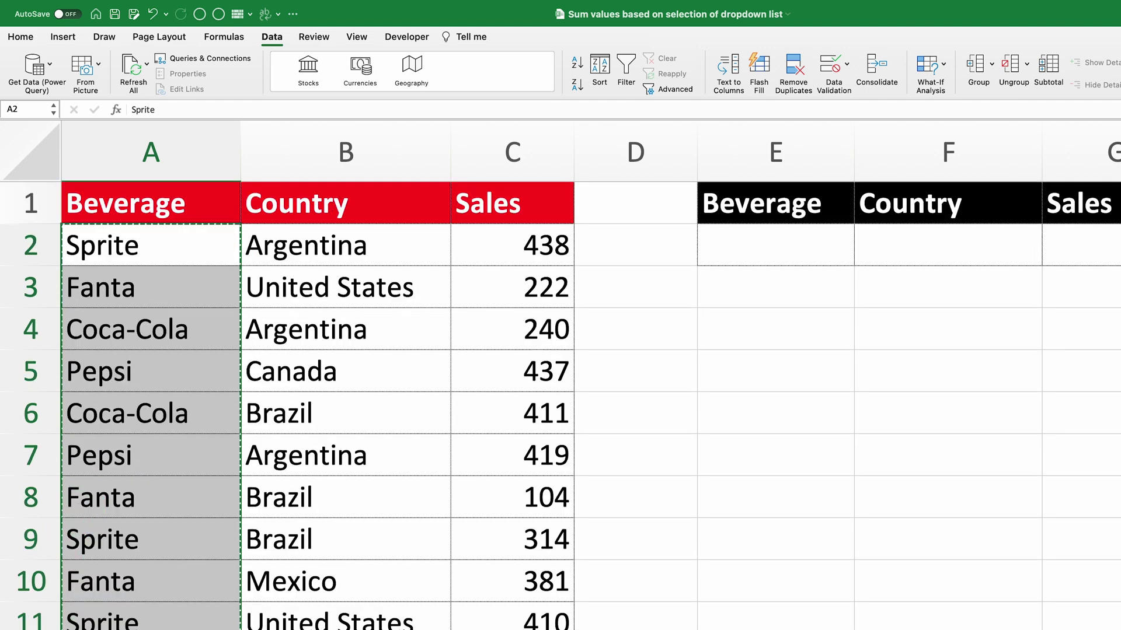
key(ctrl+Page_Down)
click(115, 221)
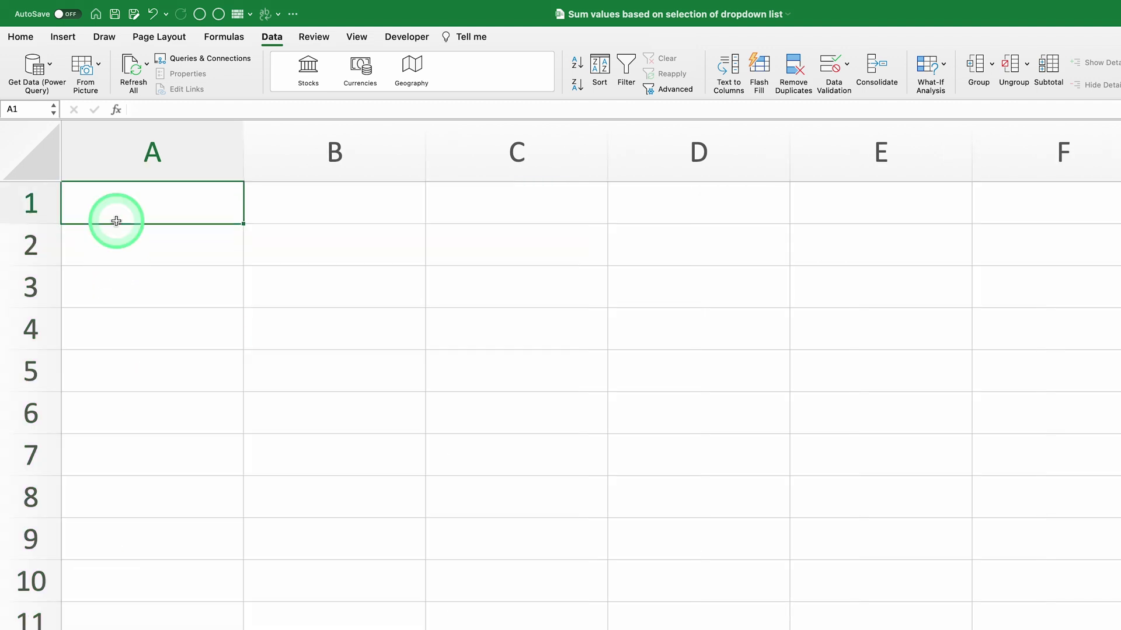
key(super+v)
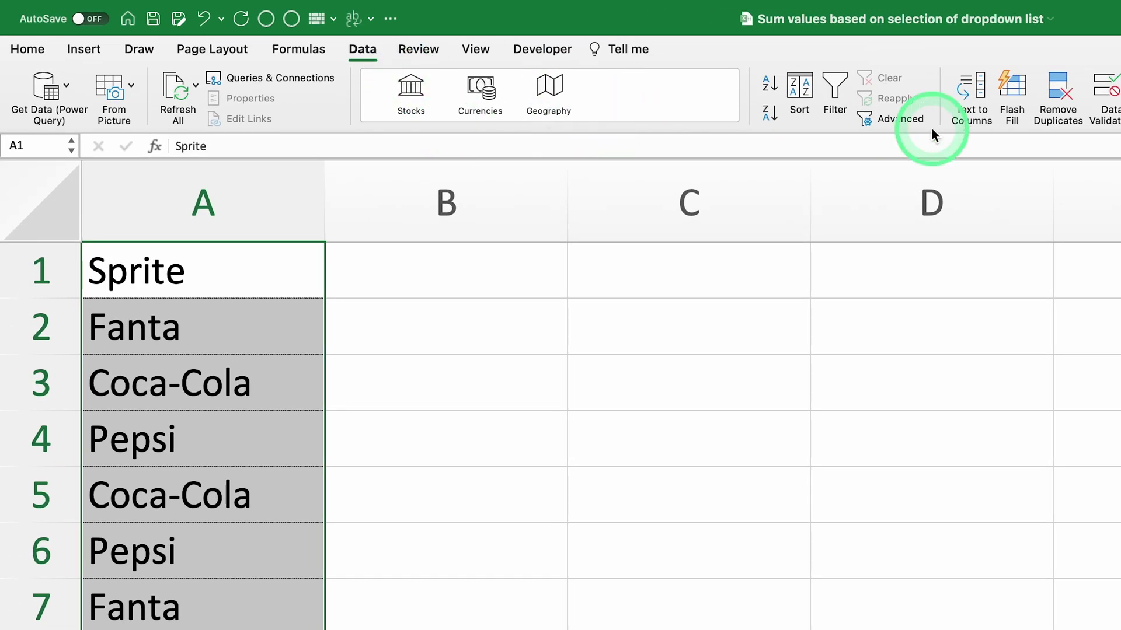
- Remove duplicates in column A, leaving Sprite, Fanta, Coca-Cola, Pepsi and Dr Pepper
click(1059, 100)
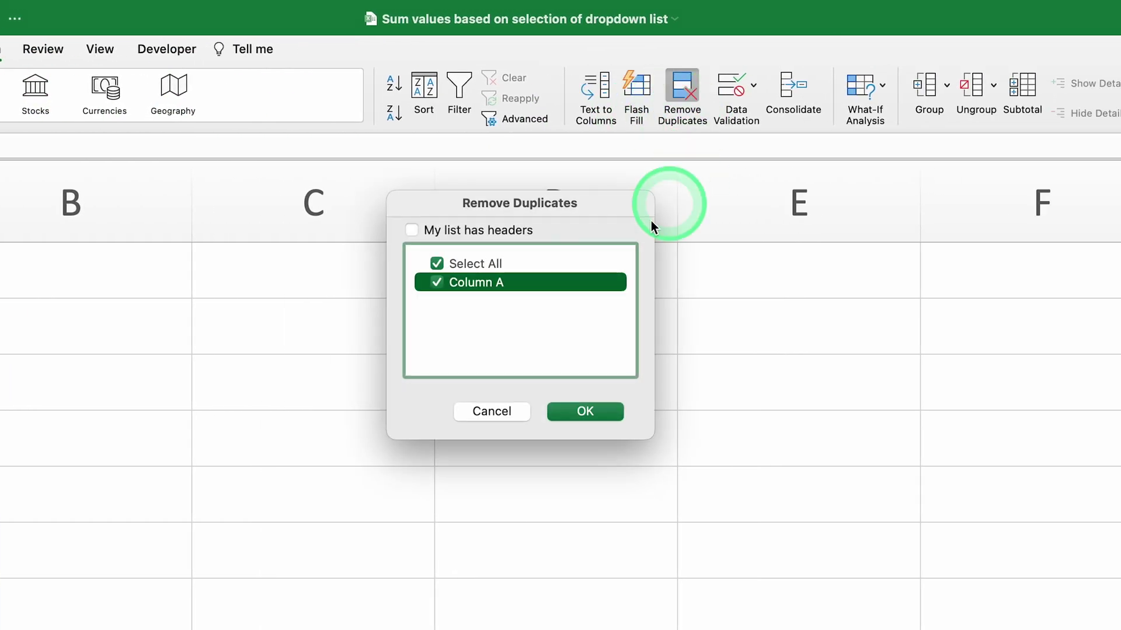
click(596, 415)
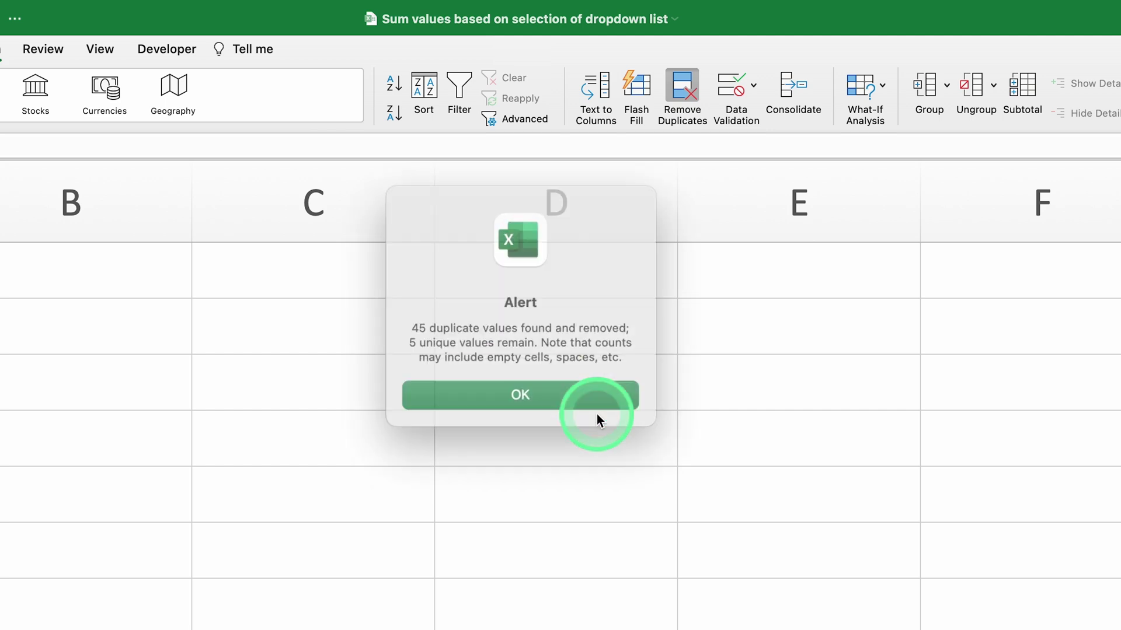
click(573, 393)
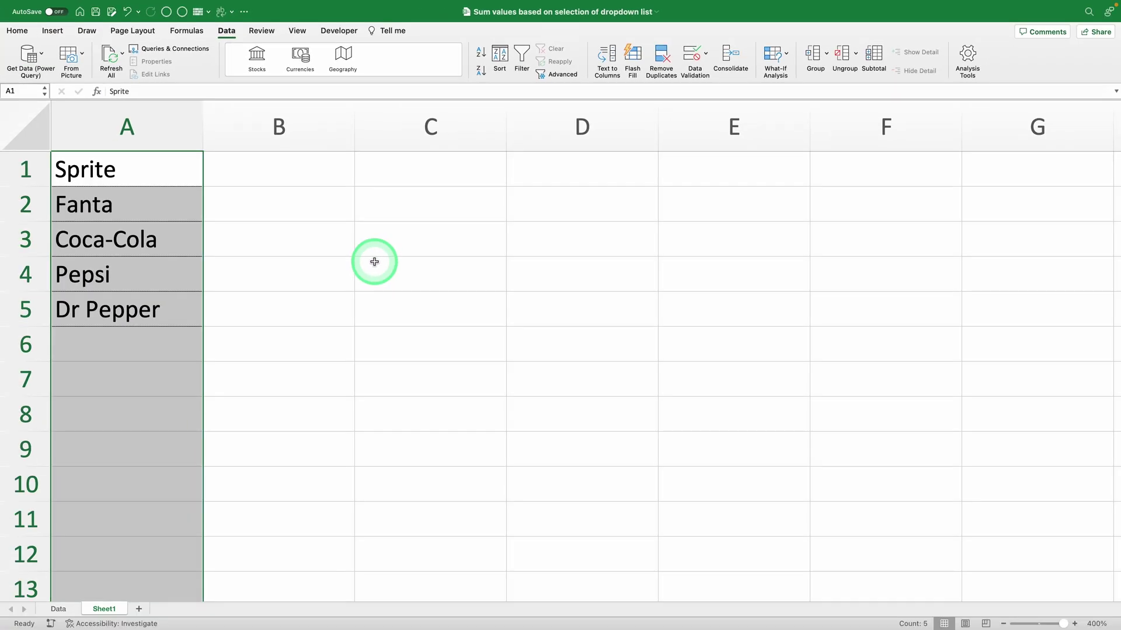
click(373, 262)
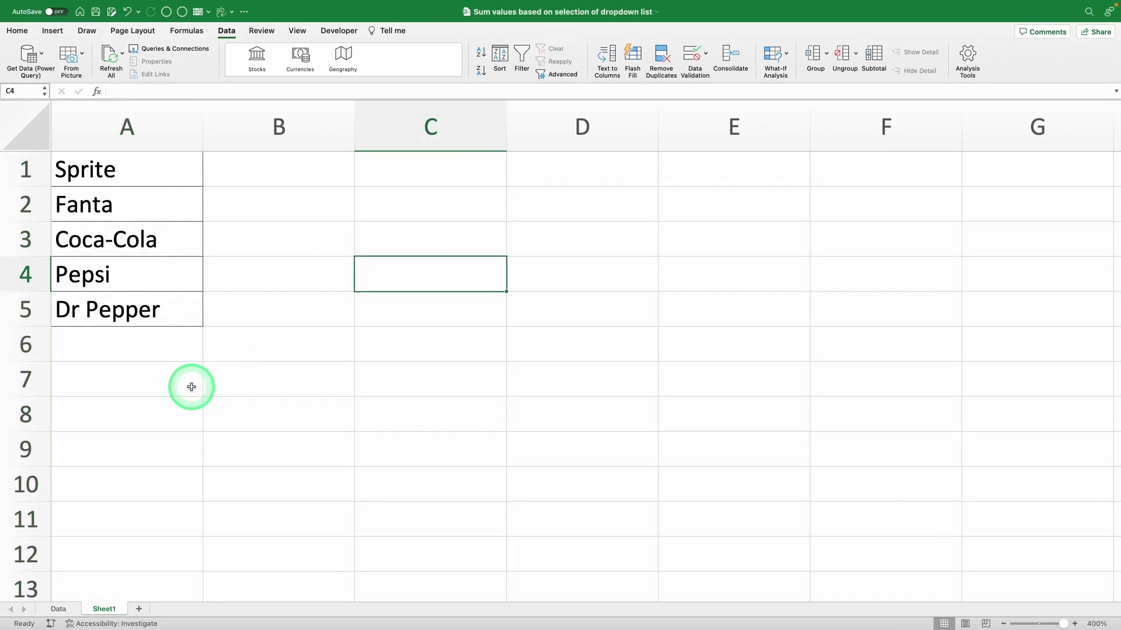
- On the Data sheet, give cell E2 a List data validation rule
click(60, 609)
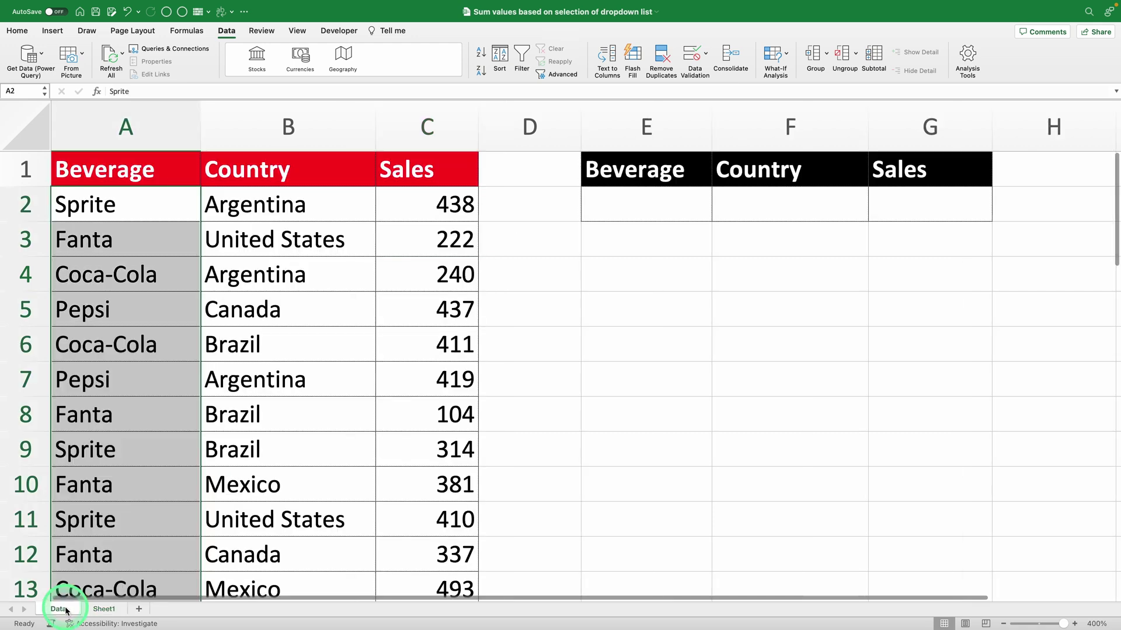
click(656, 209)
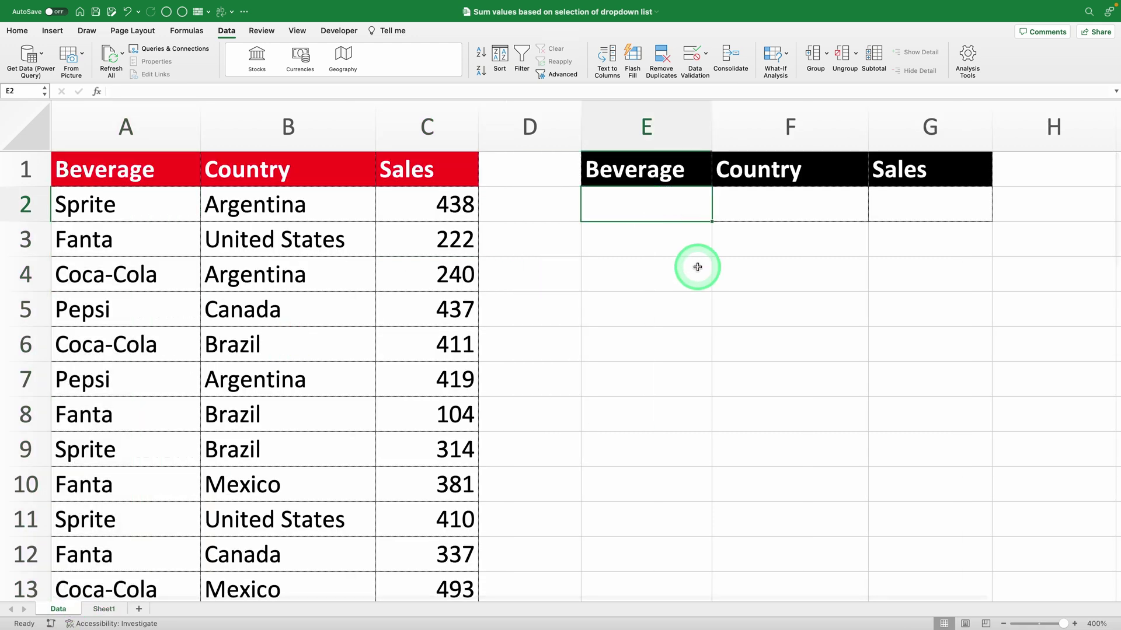
click(601, 130)
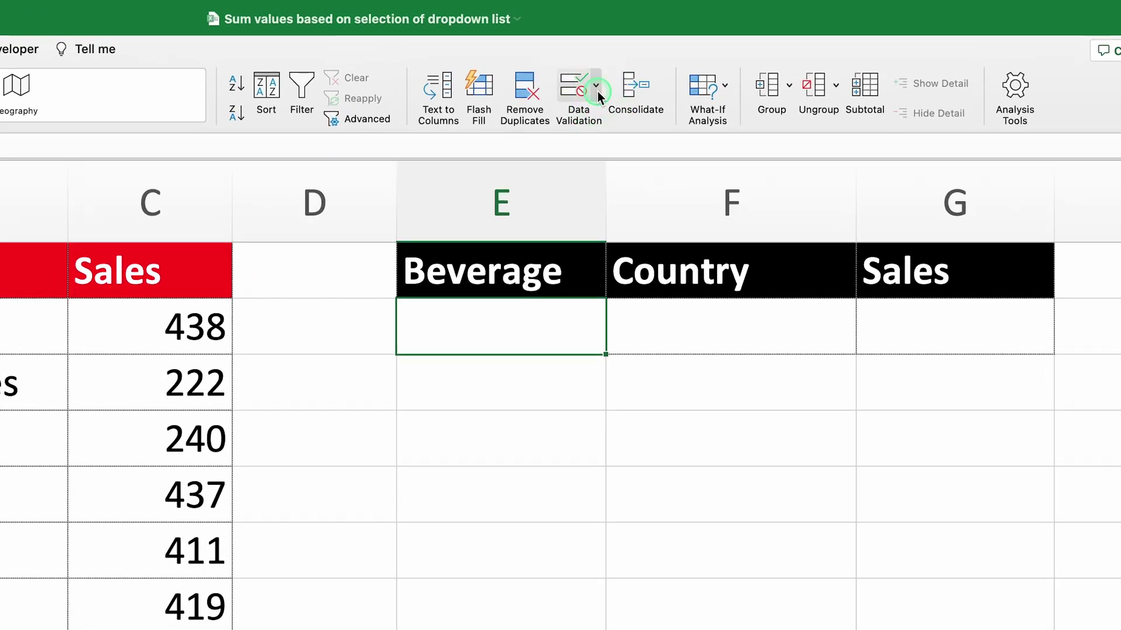
click(705, 53)
click(620, 117)
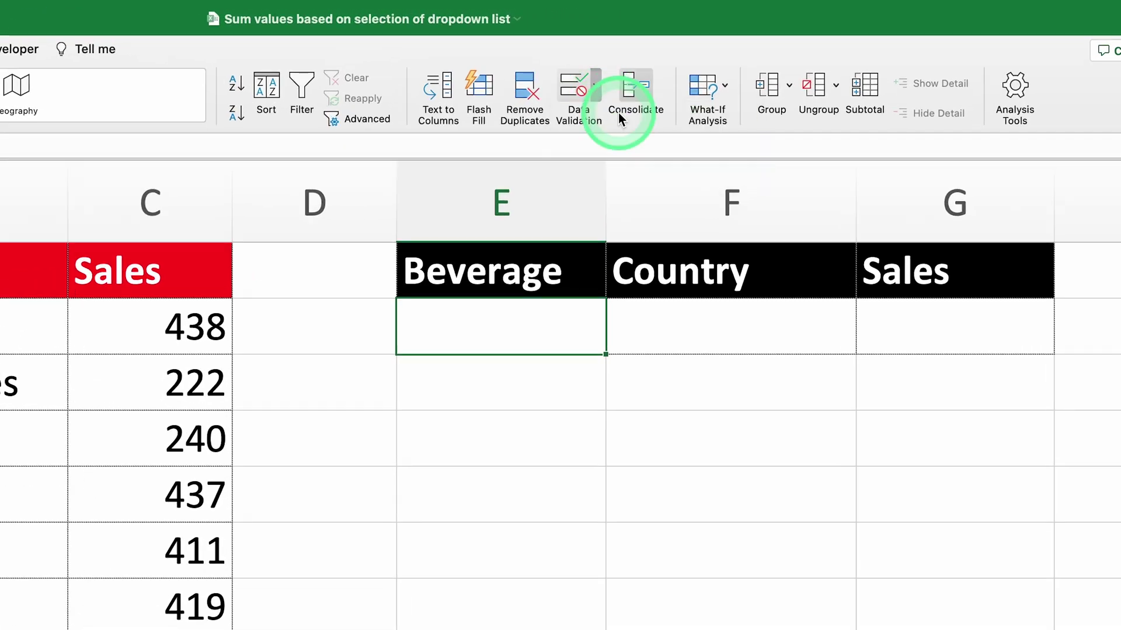
click(348, 284)
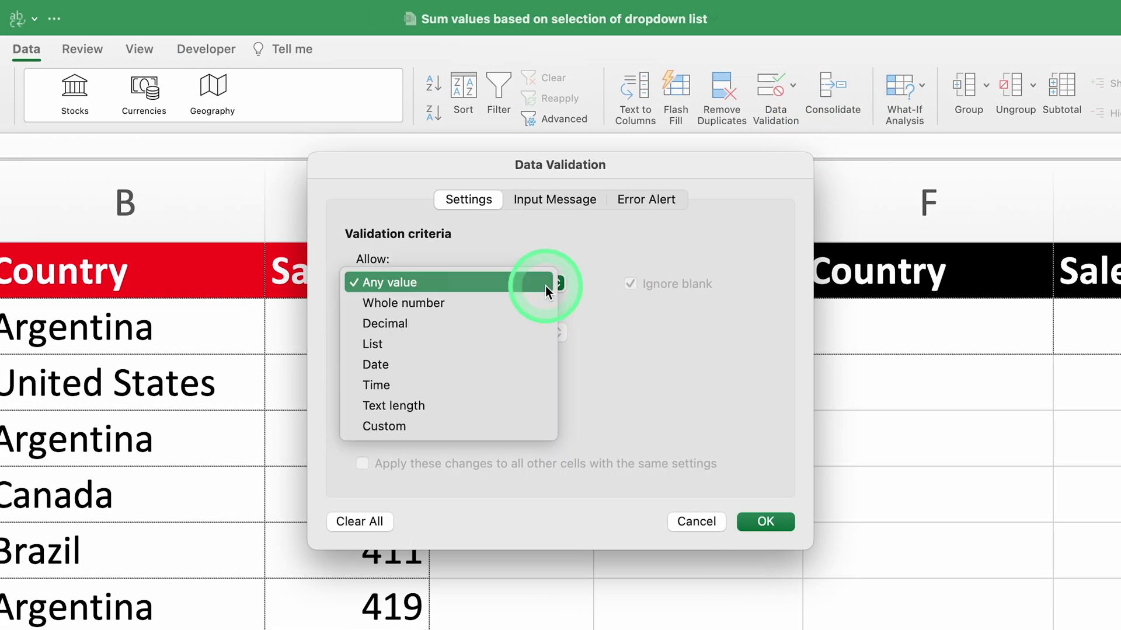
click(485, 343)
- Set the list source to Sheet1!$A$1:$A$5 and confirm the rule
click(582, 380)
click(726, 379)
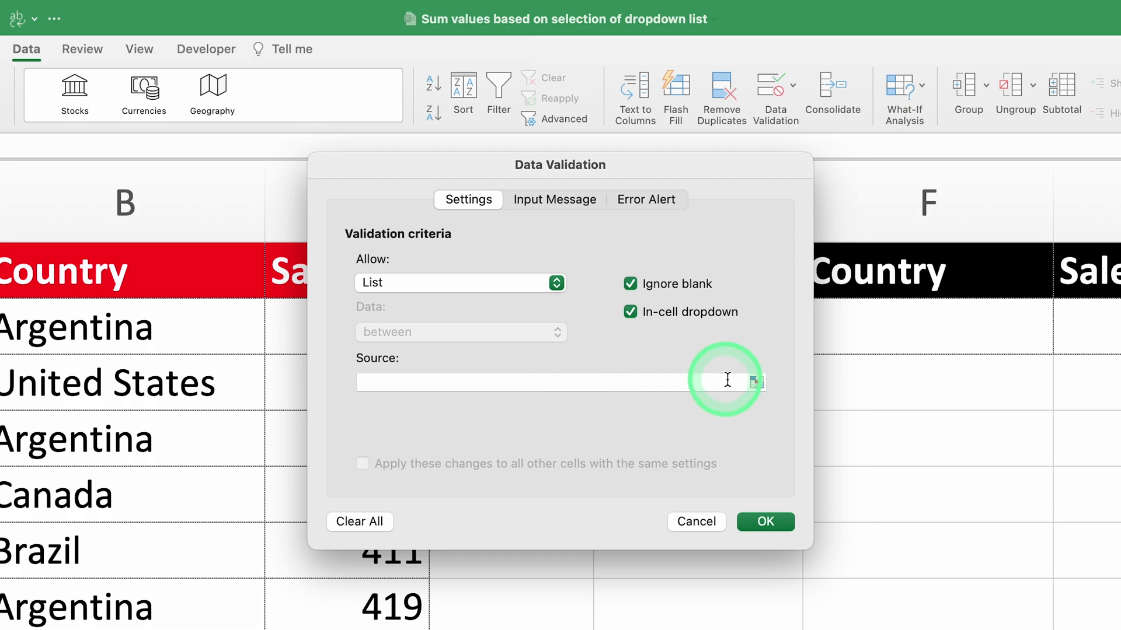
click(755, 379)
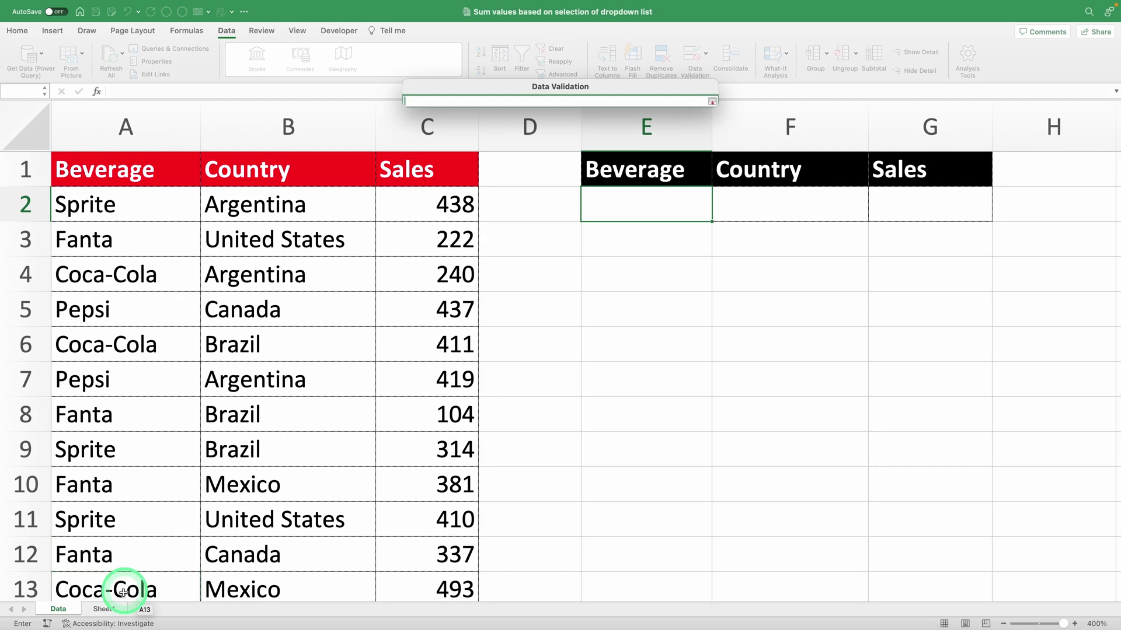
click(111, 610)
drag(120, 170, 119, 306)
click(682, 325)
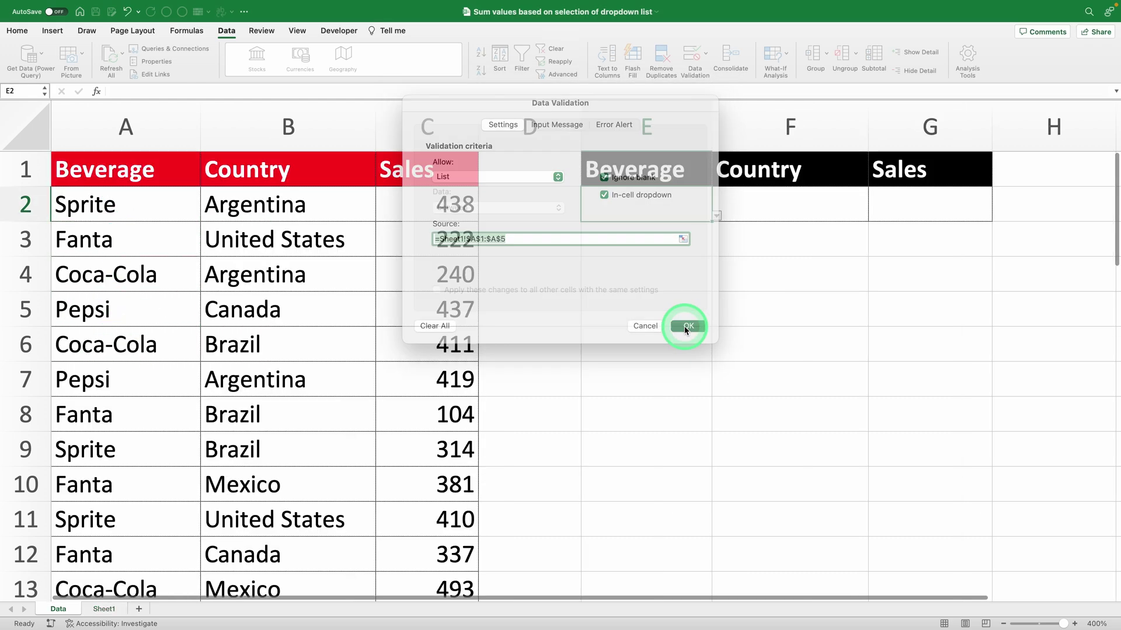
- Choose Coca-Cola from E2's beverage dropdown
click(717, 216)
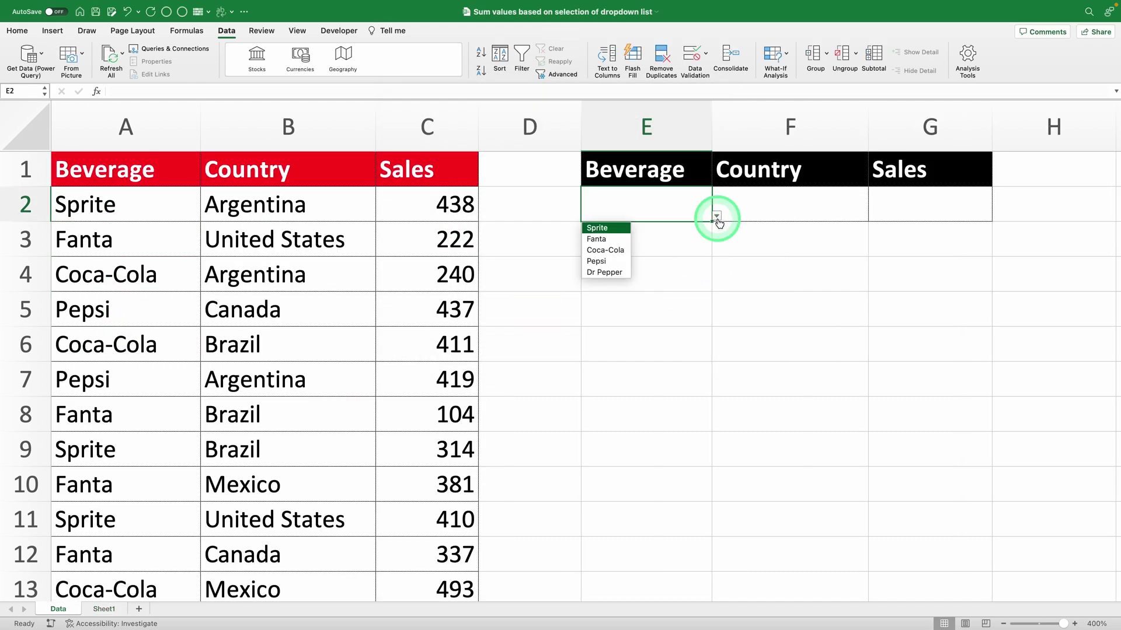
click(614, 255)
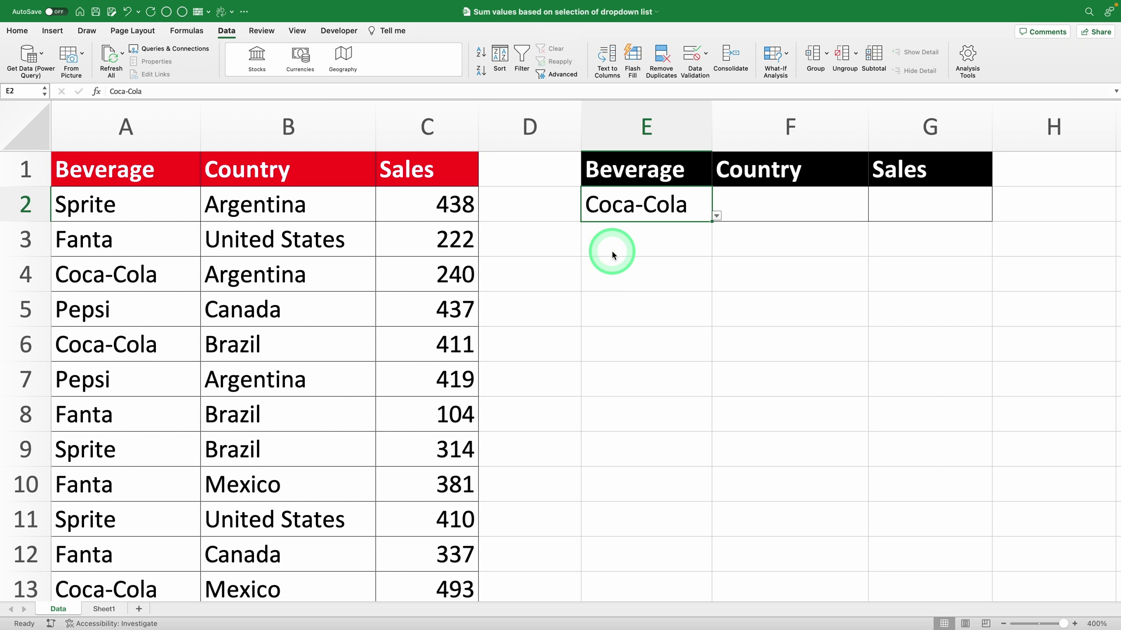
click(704, 267)
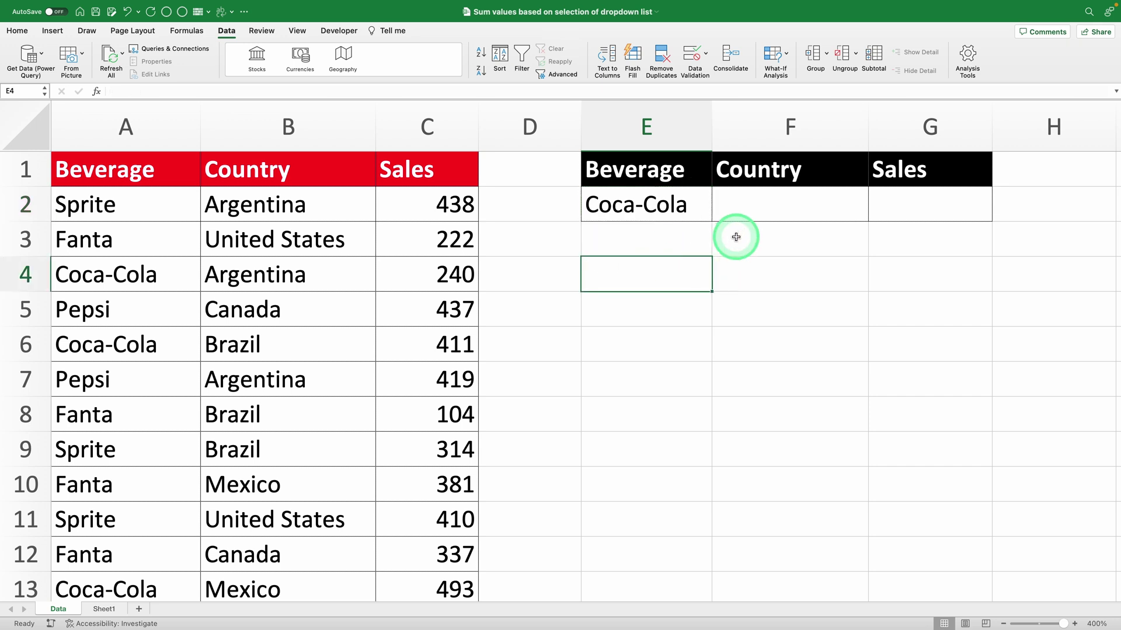
- Copy the country names B2:B51 and paste them into Sheet1 starting at A7
click(759, 211)
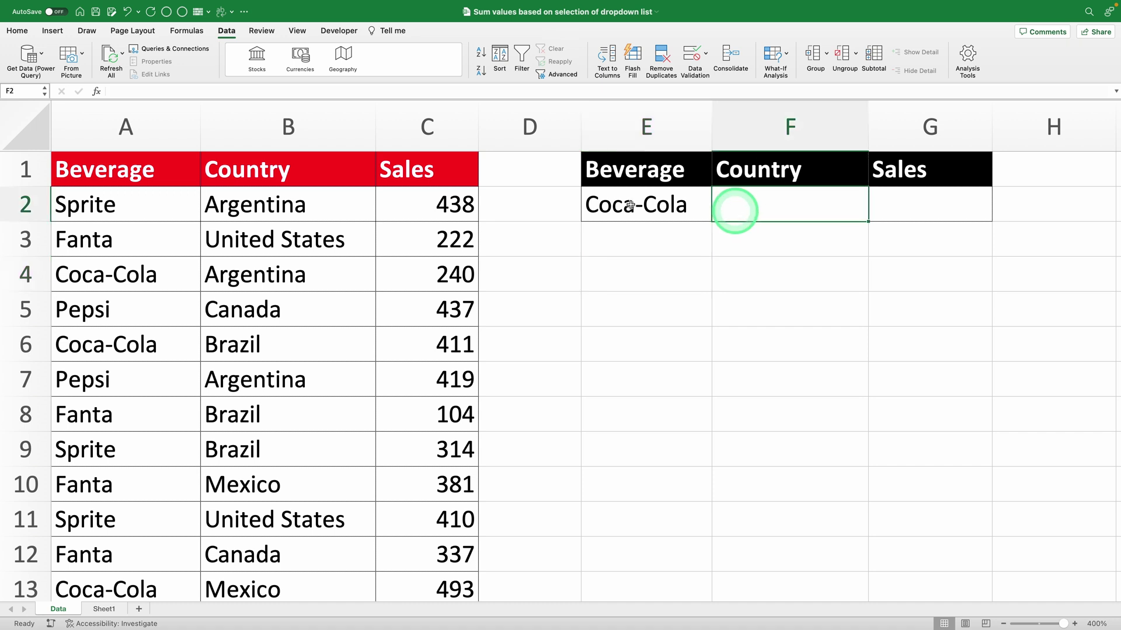
click(313, 202)
key(ctrl+shift+Down)
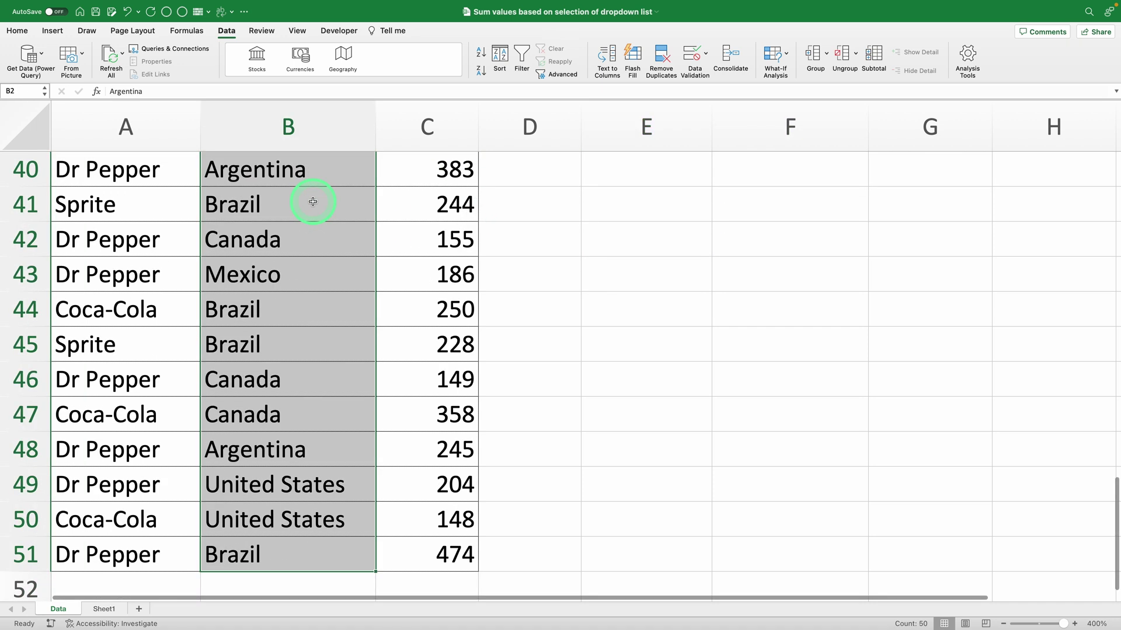
key(ctrl+c)
scroll(187, 375, up, 10)
click(115, 610)
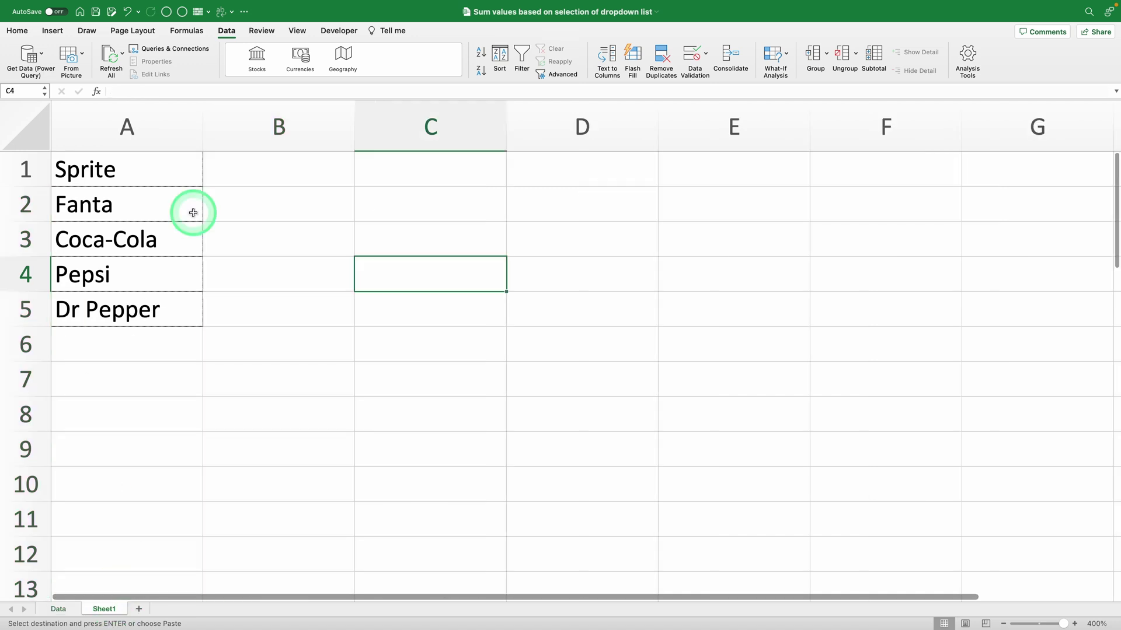
click(121, 377)
key(ctrl+v)
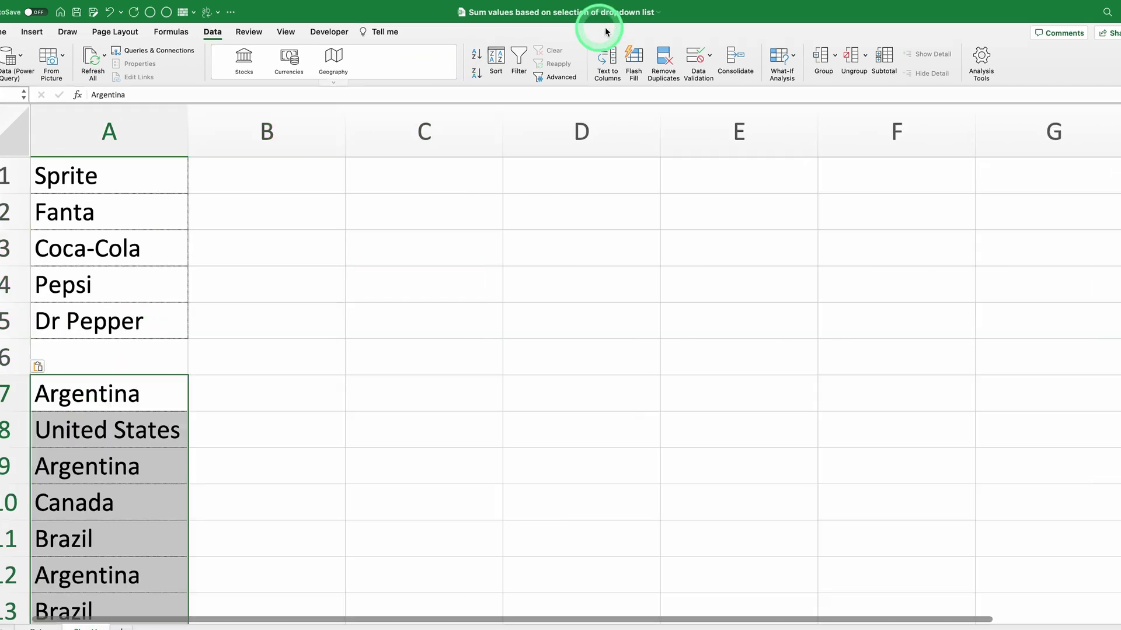
- Remove duplicate countries, leaving Argentina, United States, Canada, Brazil and Mexico, then return to Data
click(662, 54)
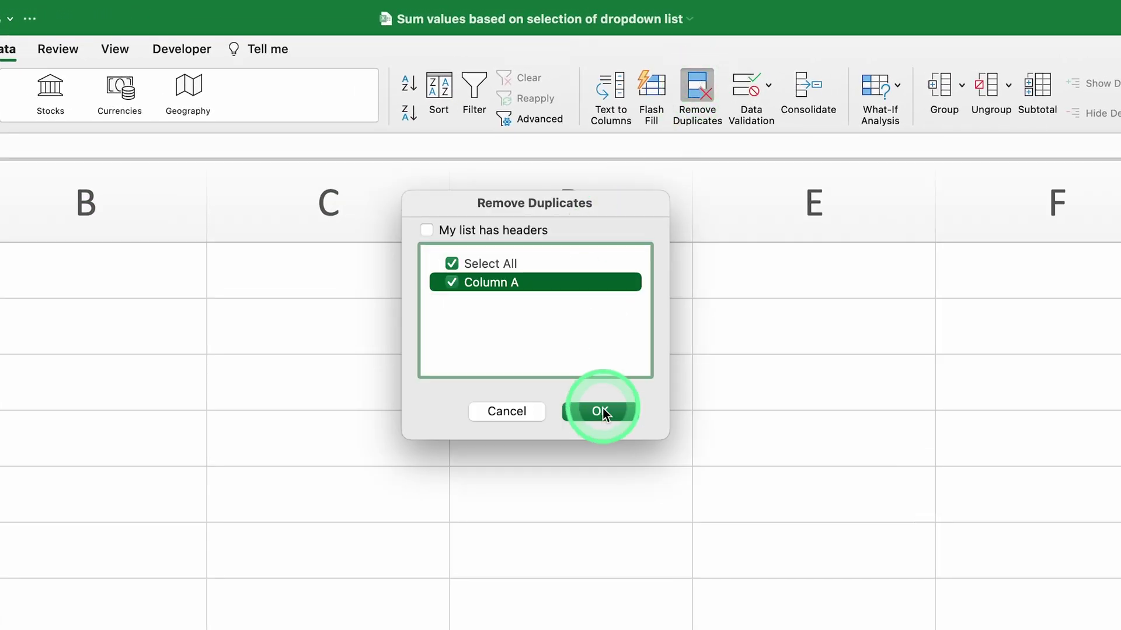
click(601, 411)
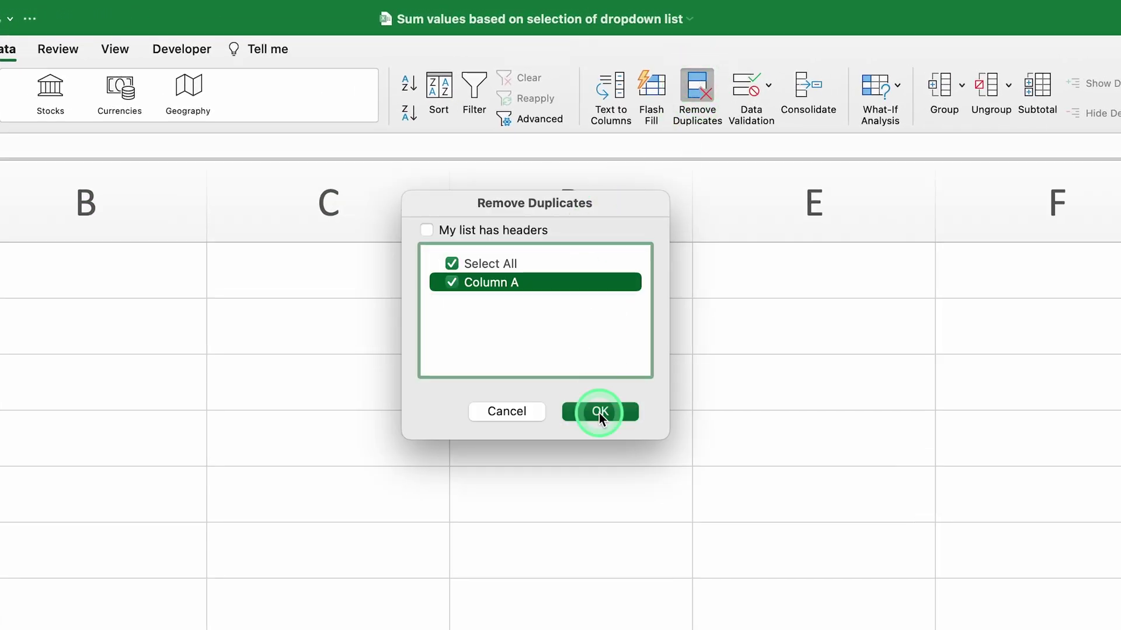
click(583, 392)
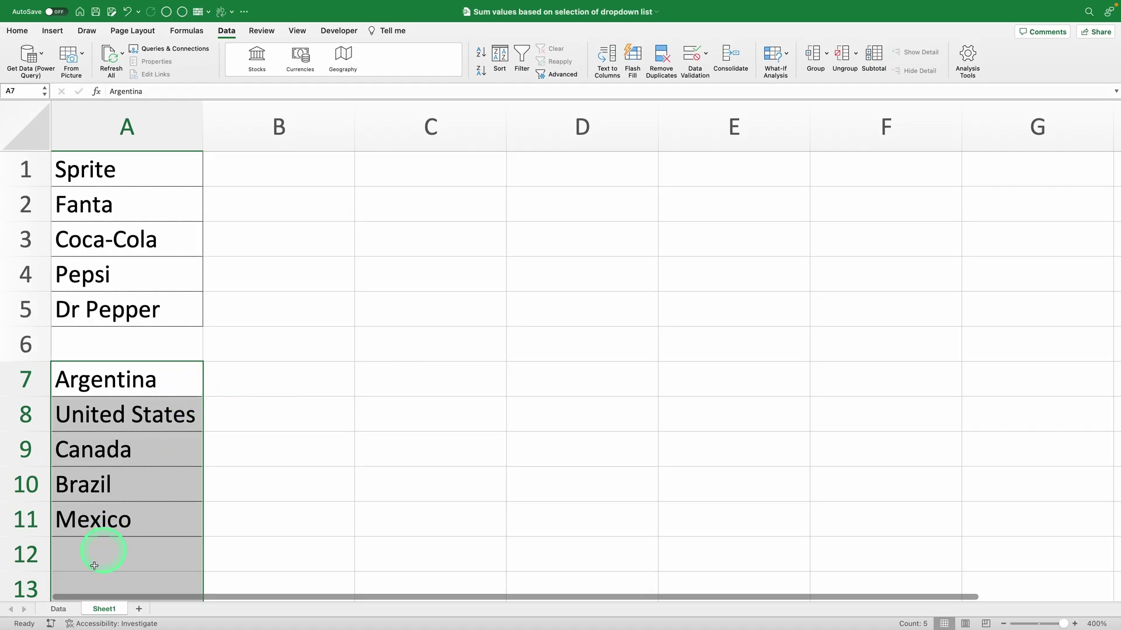
click(56, 609)
click(787, 211)
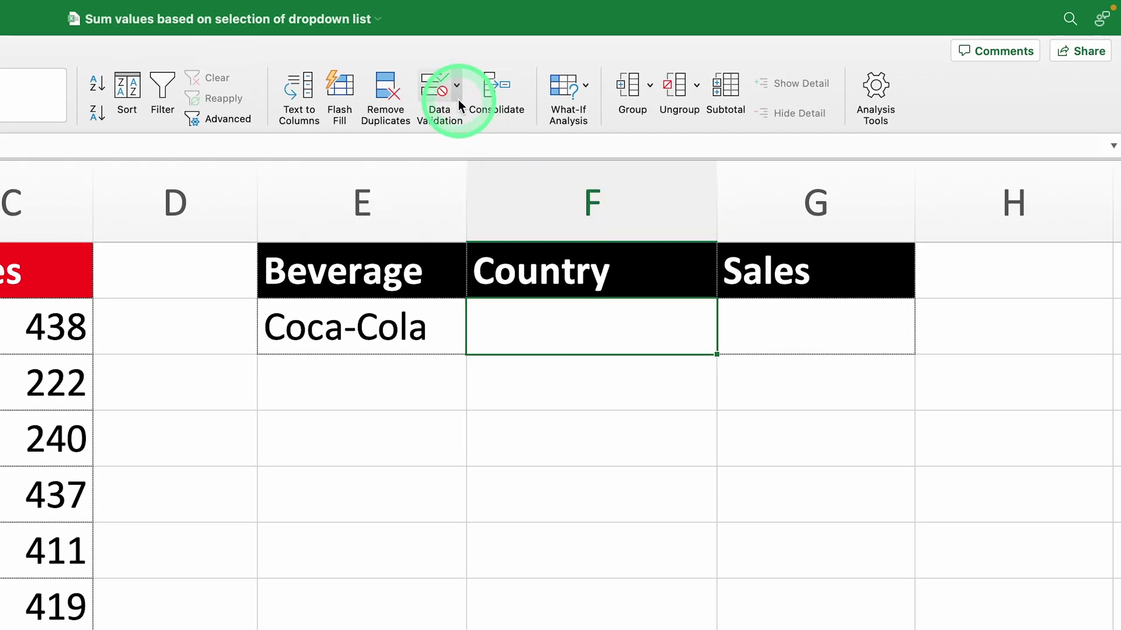
- Add a list validation on F2 sourced from Sheet1!$A$7:$A$11 and select United States
click(458, 100)
click(473, 114)
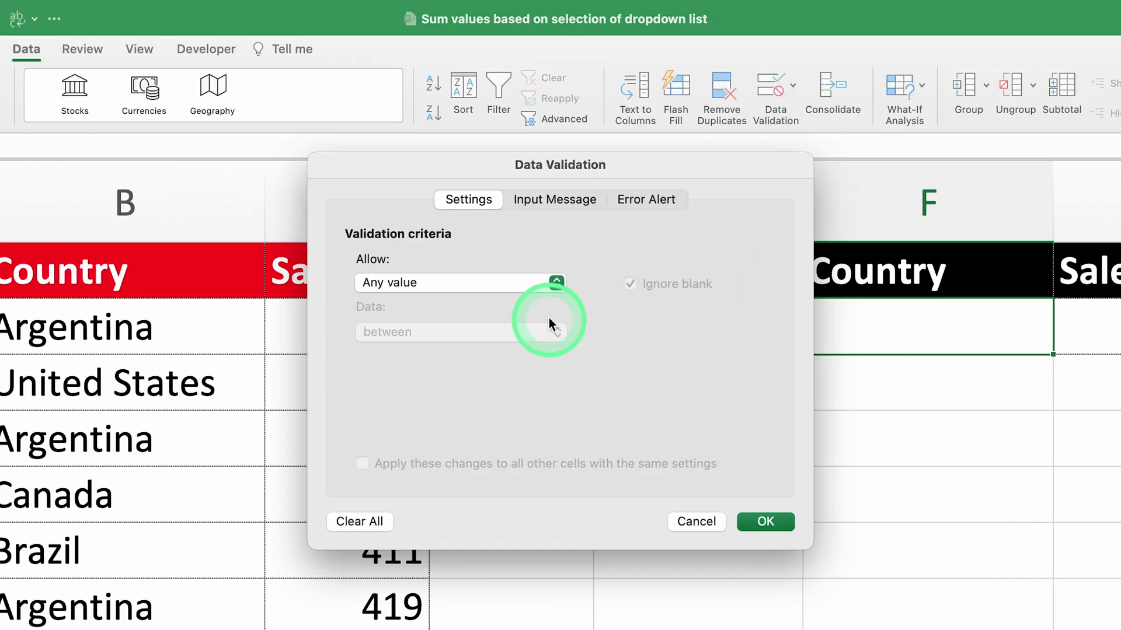
click(530, 283)
click(493, 343)
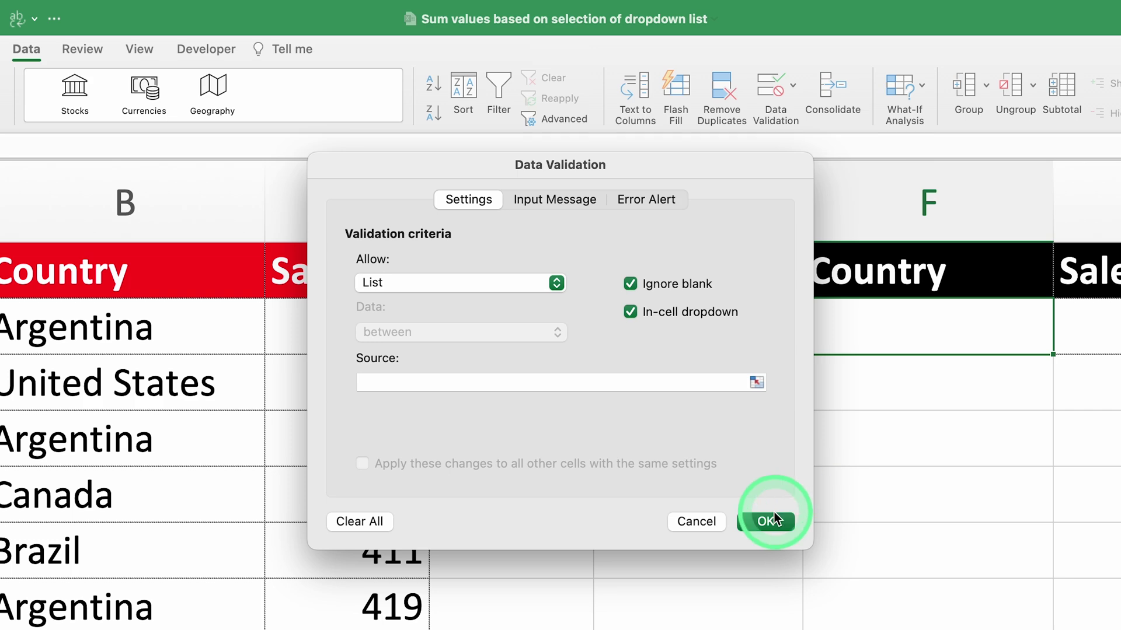
click(756, 382)
key(ctrl+Page_Up)
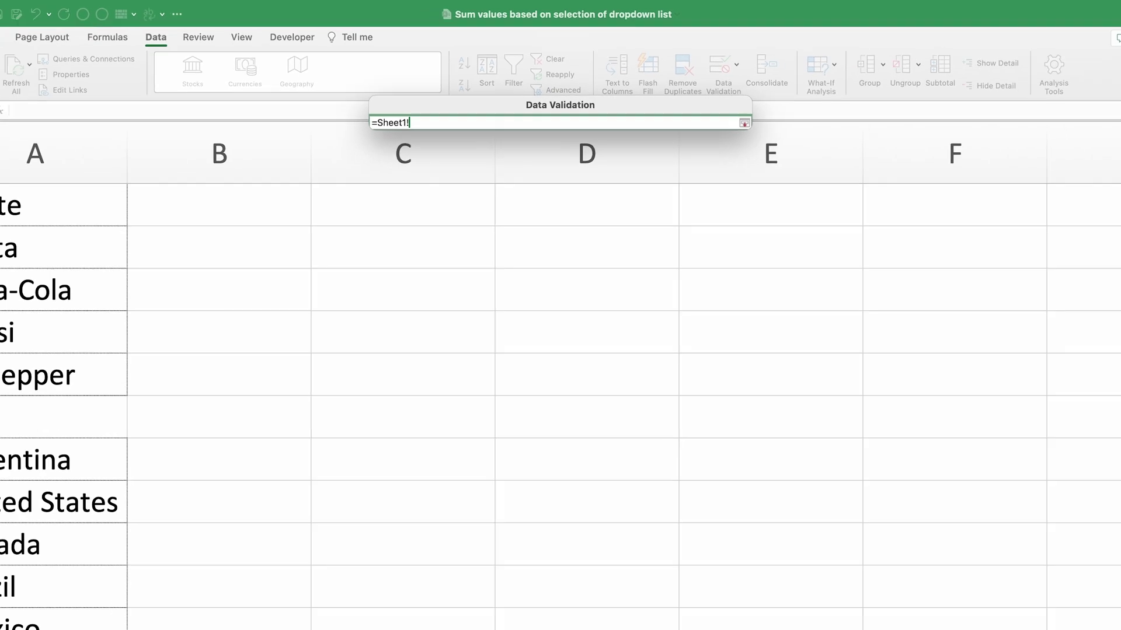
drag(3, 472, 16, 629)
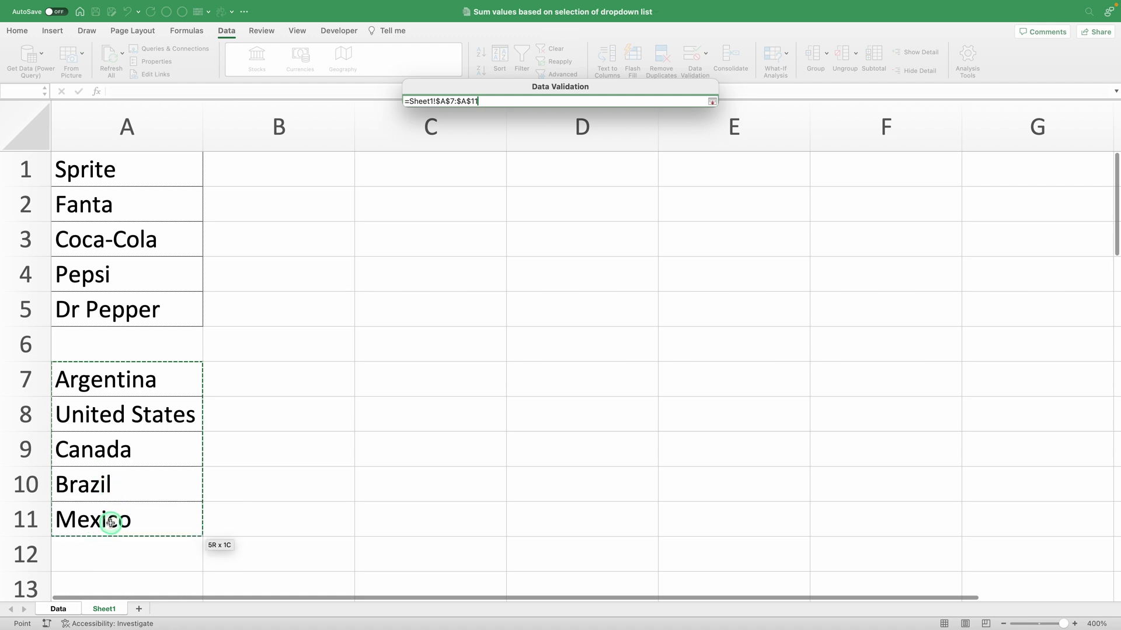
drag(111, 521, 111, 521)
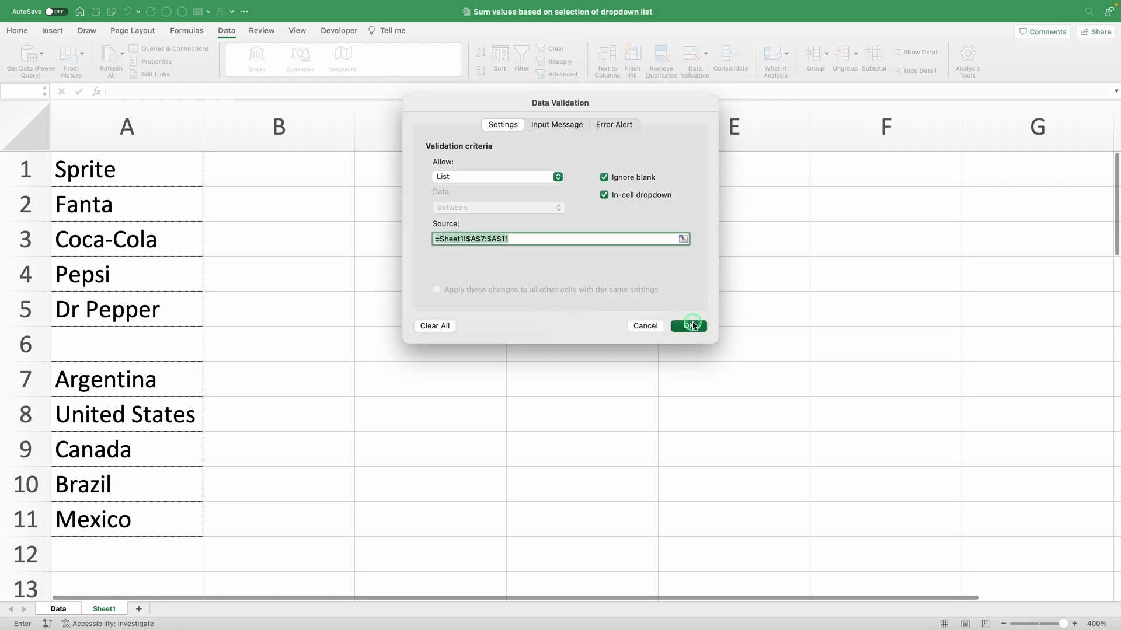
click(690, 326)
click(874, 216)
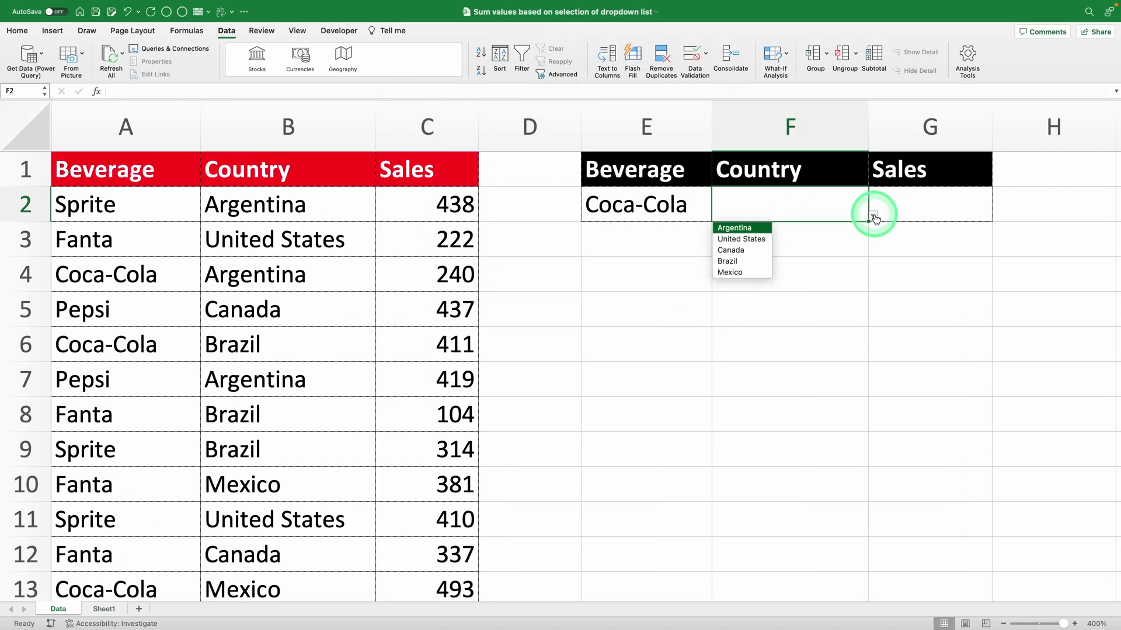
click(734, 243)
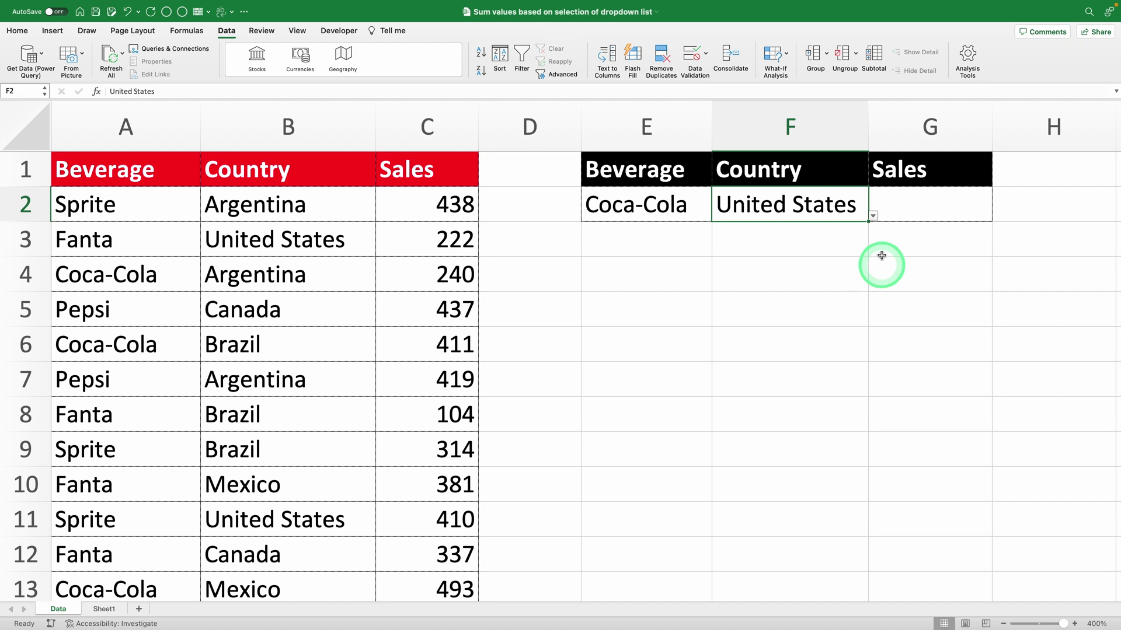
- Start =SUMIF in G2 with criteria range A2:A51 and criterion E2
click(910, 202)
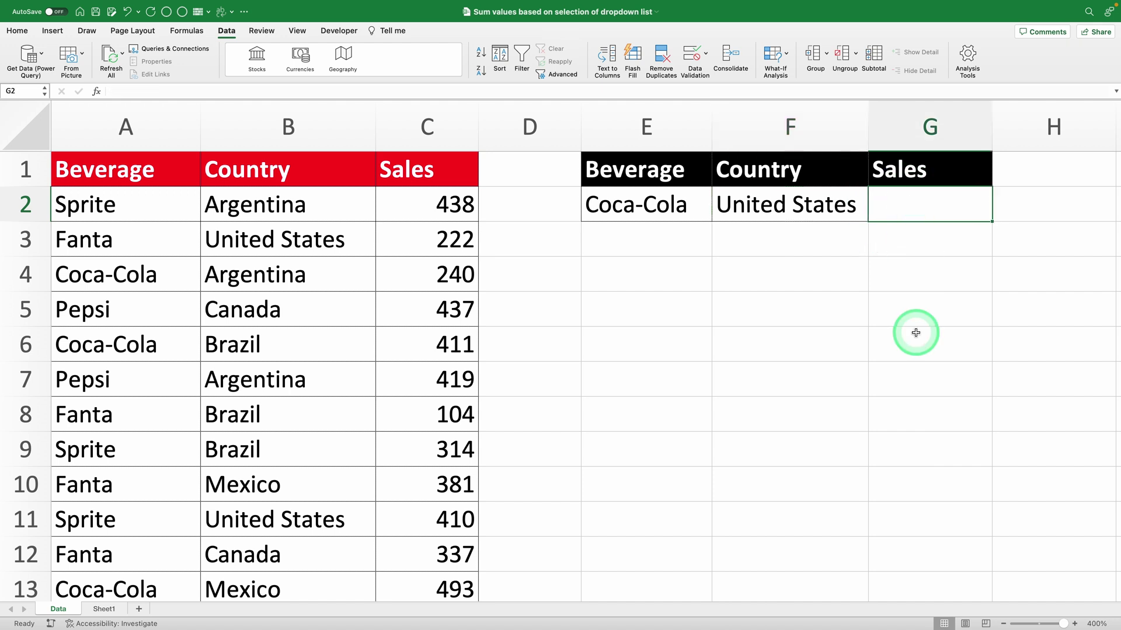
text(=)
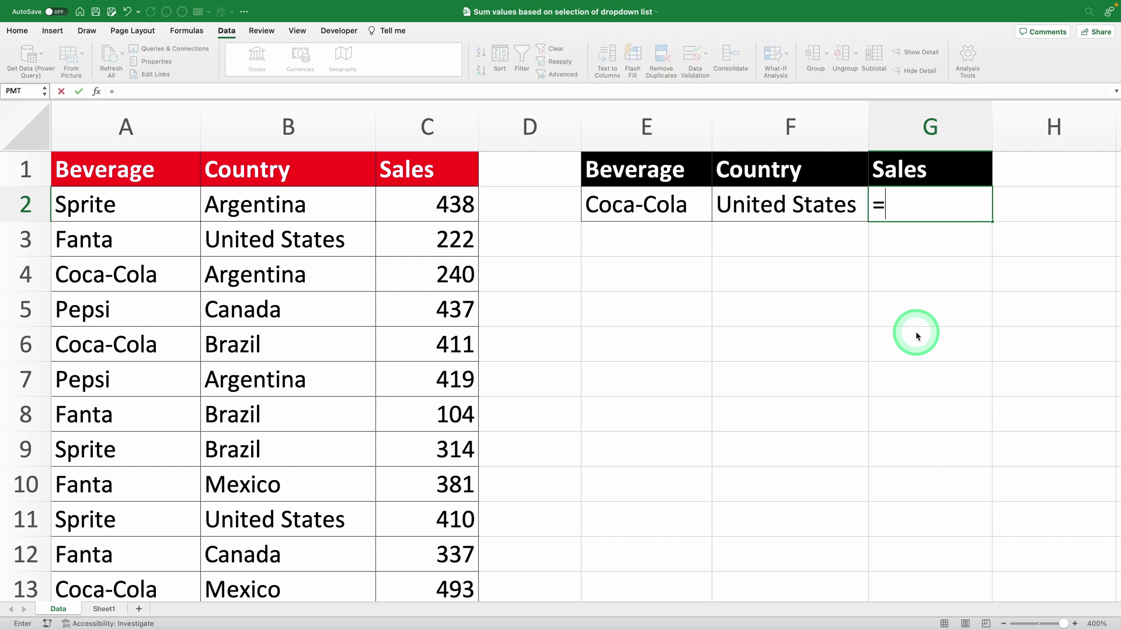
text(sumif)
key(Tab)
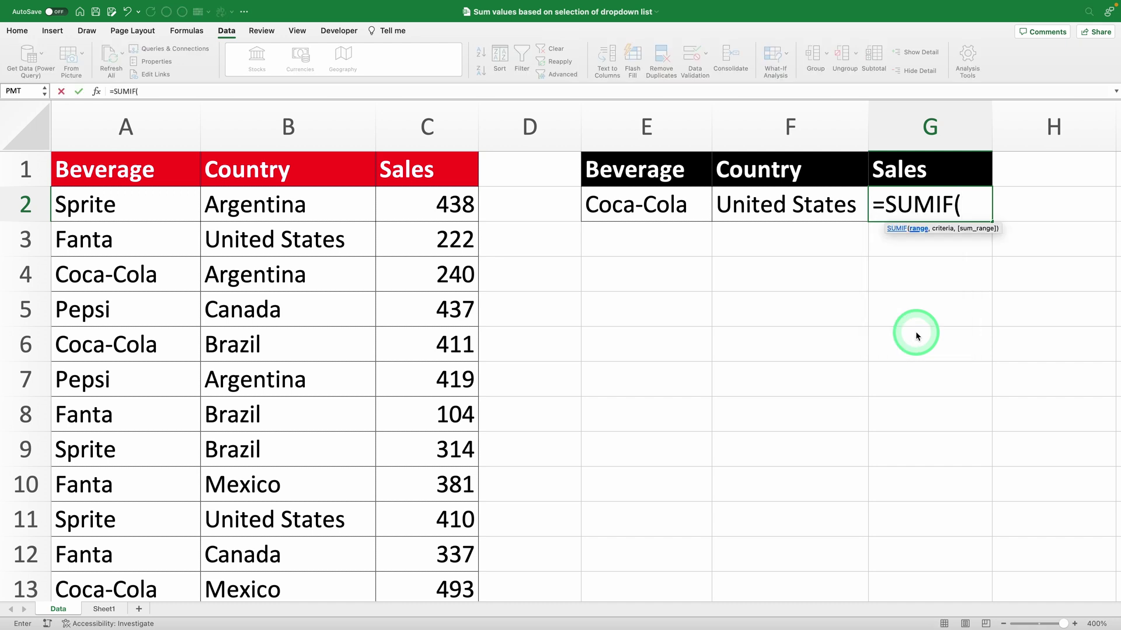
click(926, 240)
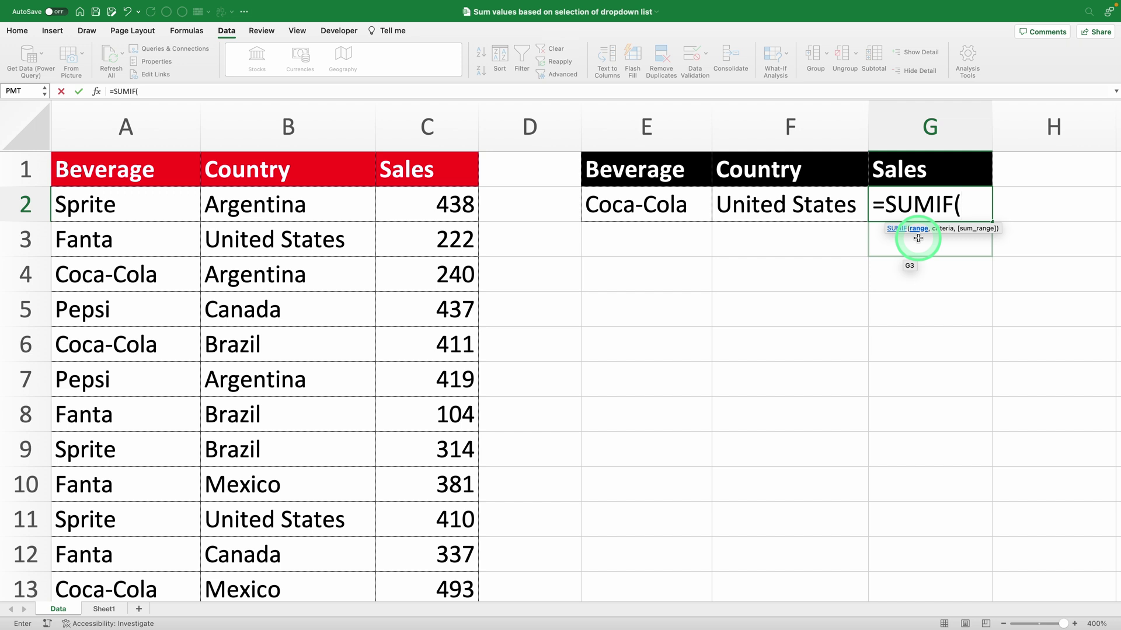
click(110, 197)
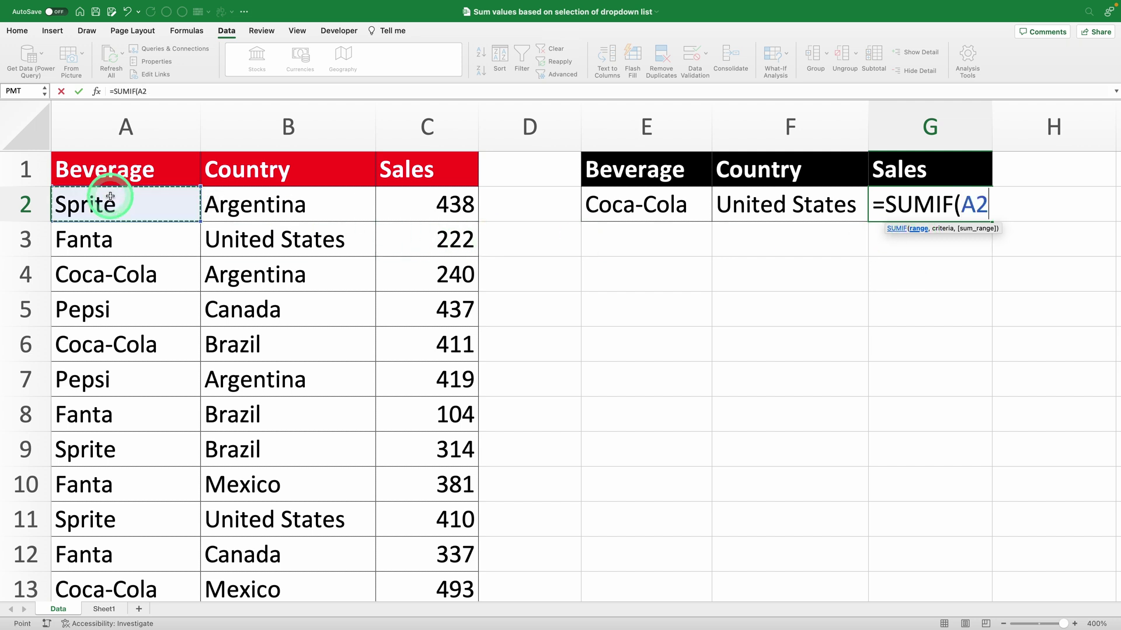
key(ctrl+shift+Down)
text(,)
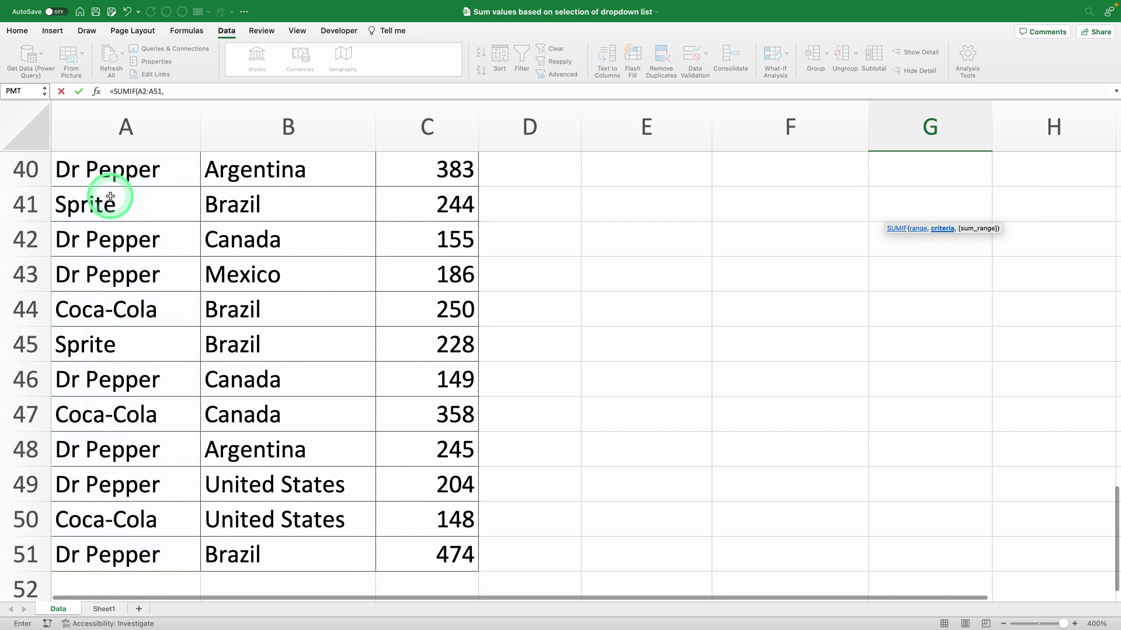
scroll(334, 219, up, 15)
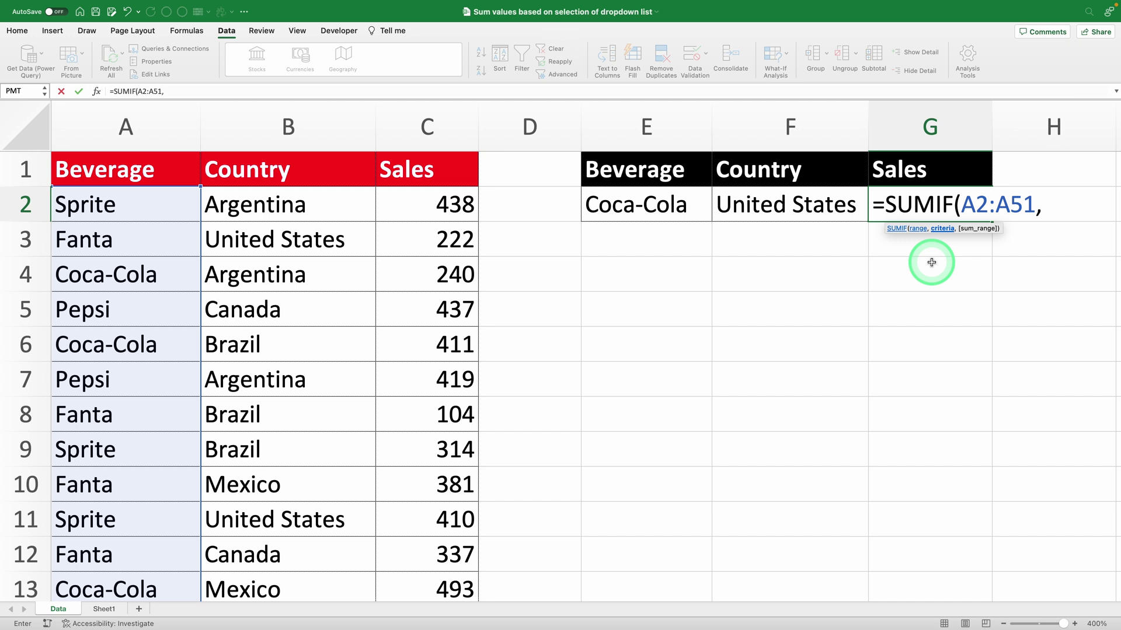
click(682, 204)
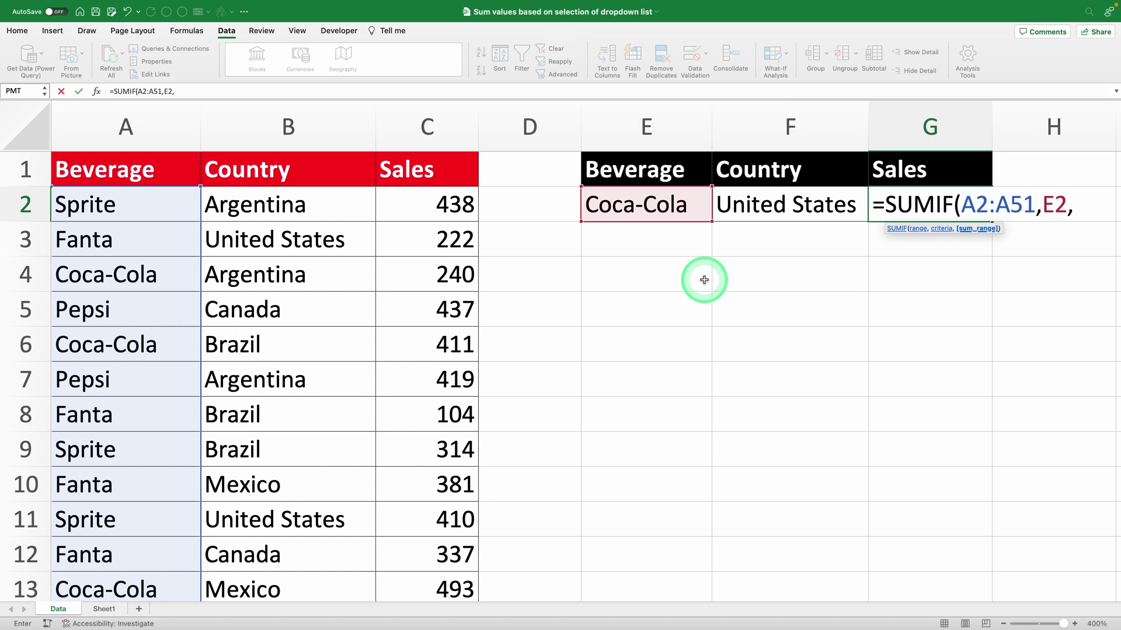
- Add the sum range C2:C51 and enter the formula, giving 4088 for Coca-Cola
click(453, 208)
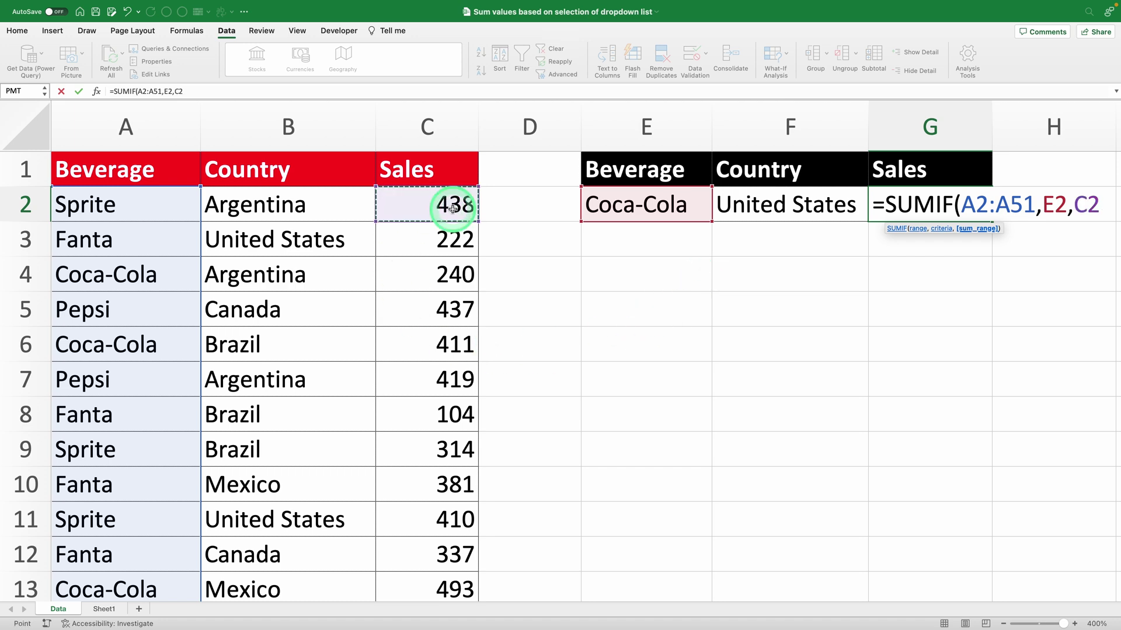
key(ctrl+shift+Down)
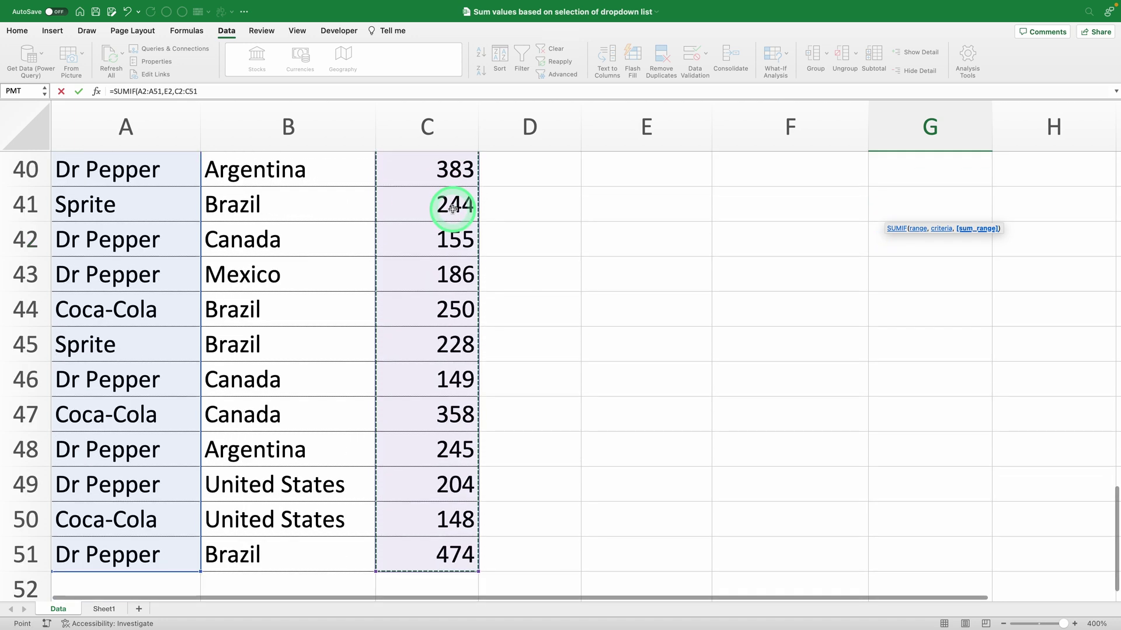
scroll(779, 227, up, 15)
key(Return)
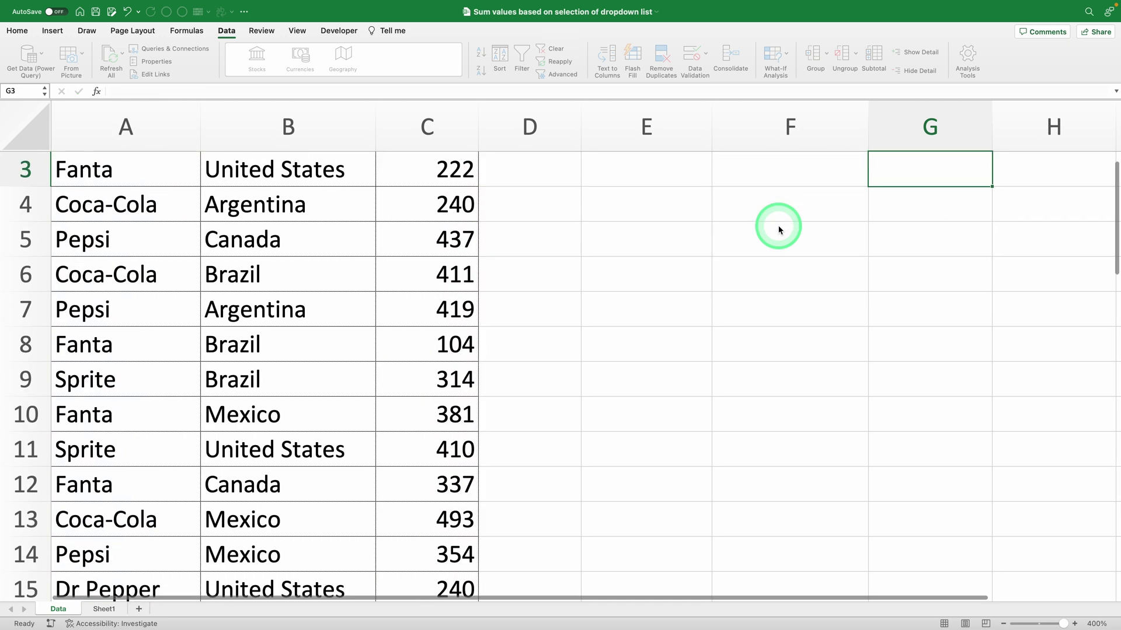
scroll(779, 229, up, 2)
- Check the ranges in G2's SUMIF formula without changing it
click(960, 205)
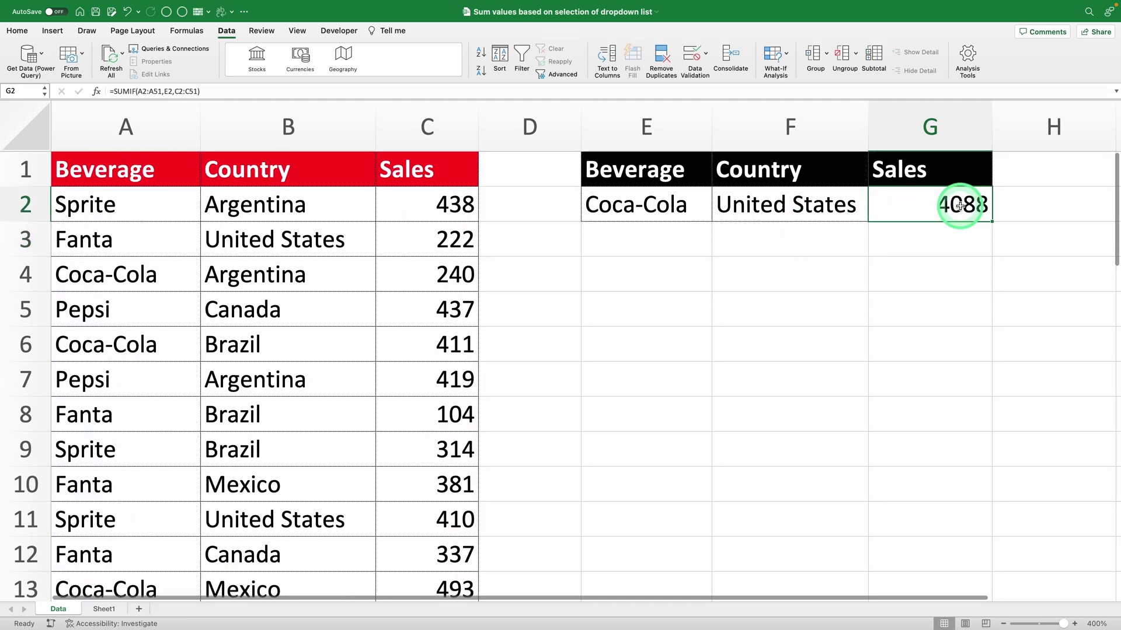
double_click(960, 206)
key(Return)
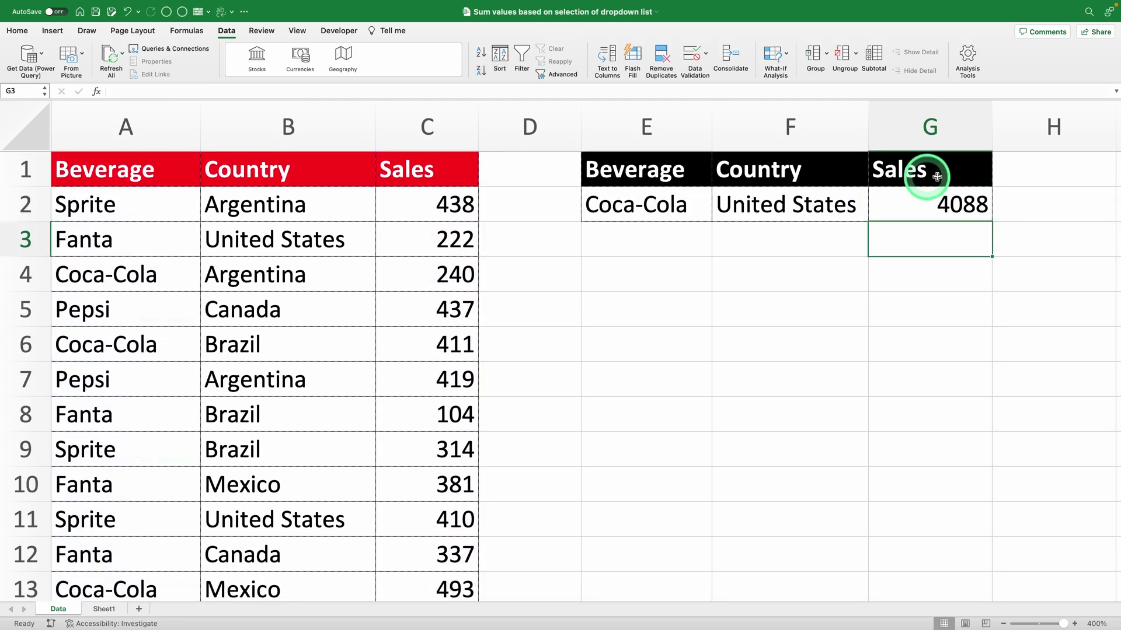
- Switch E2 through Sprite and Fanta, then back to Coca-Cola, watching G2 update
click(696, 204)
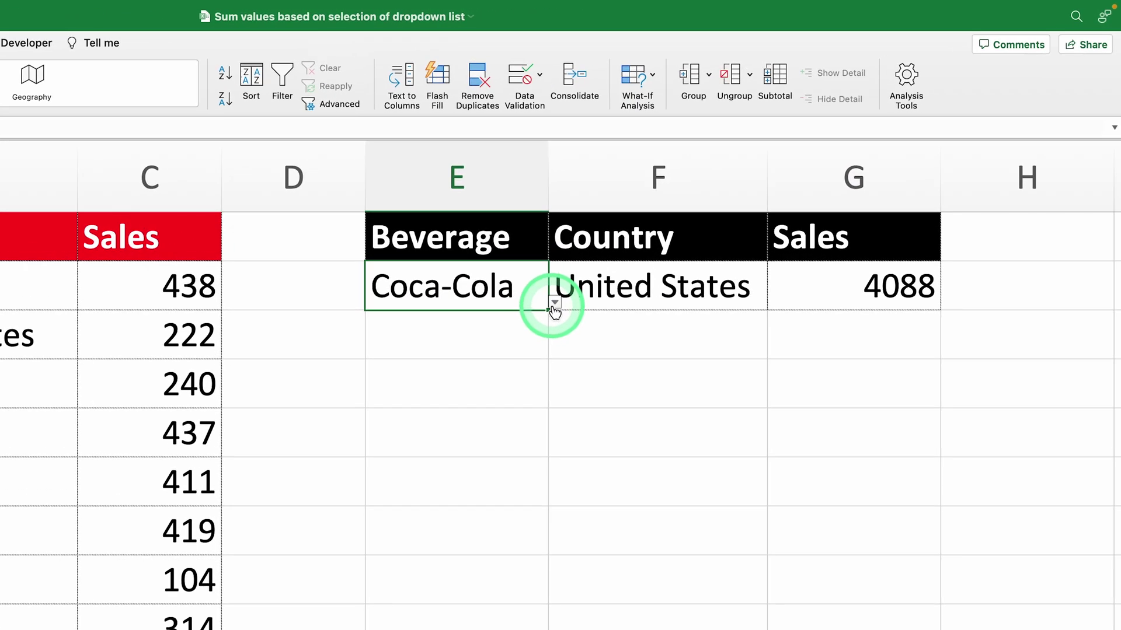
click(716, 216)
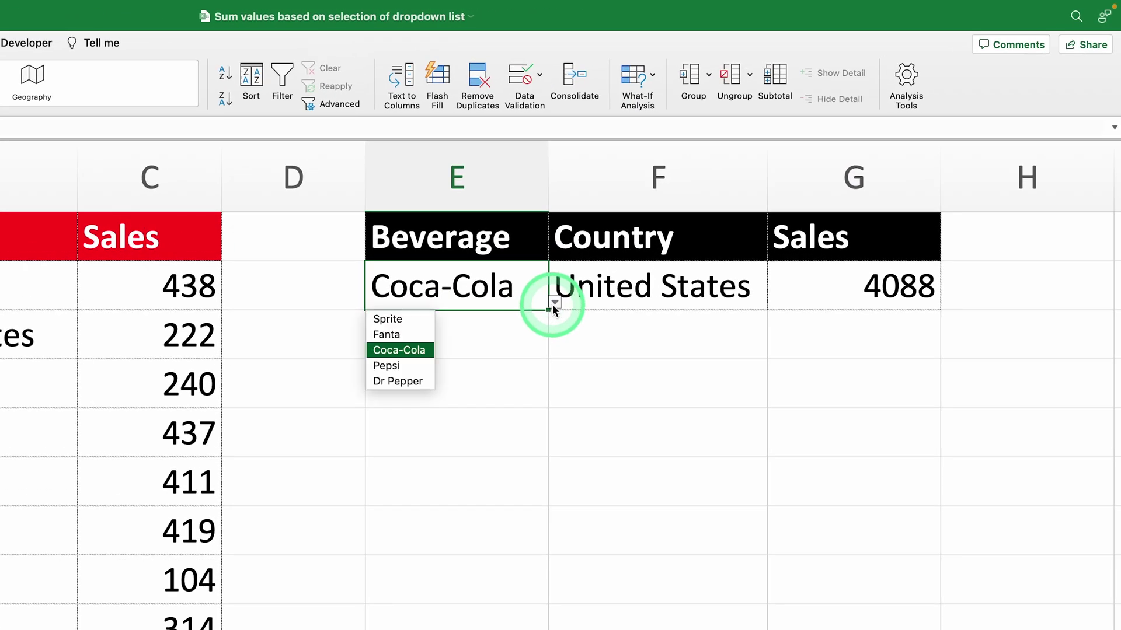
click(417, 320)
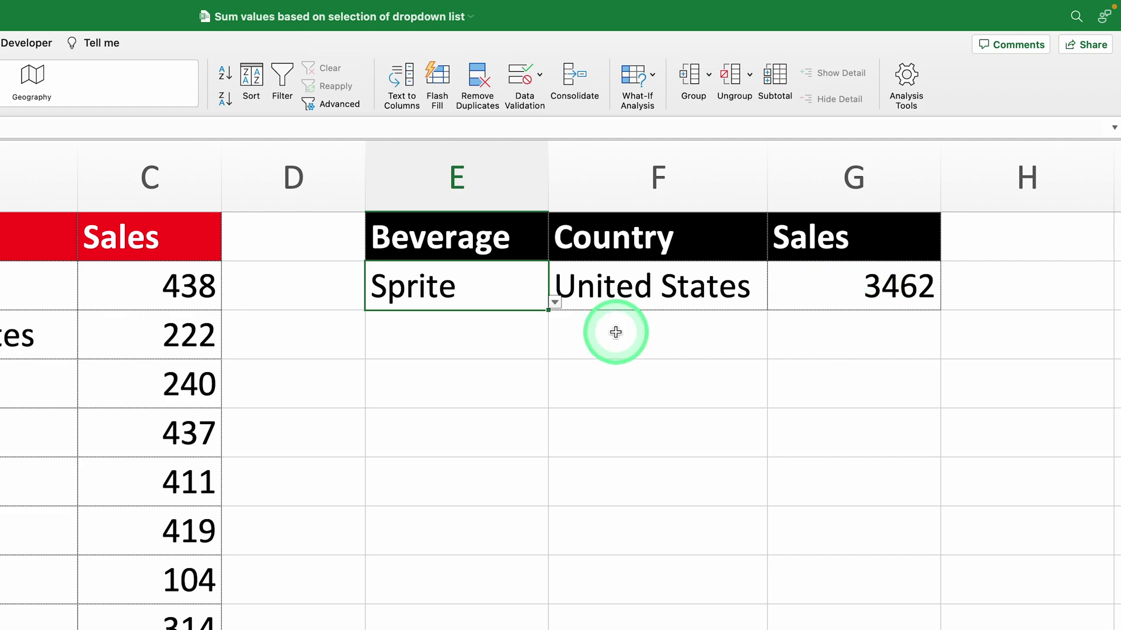
click(554, 302)
click(415, 336)
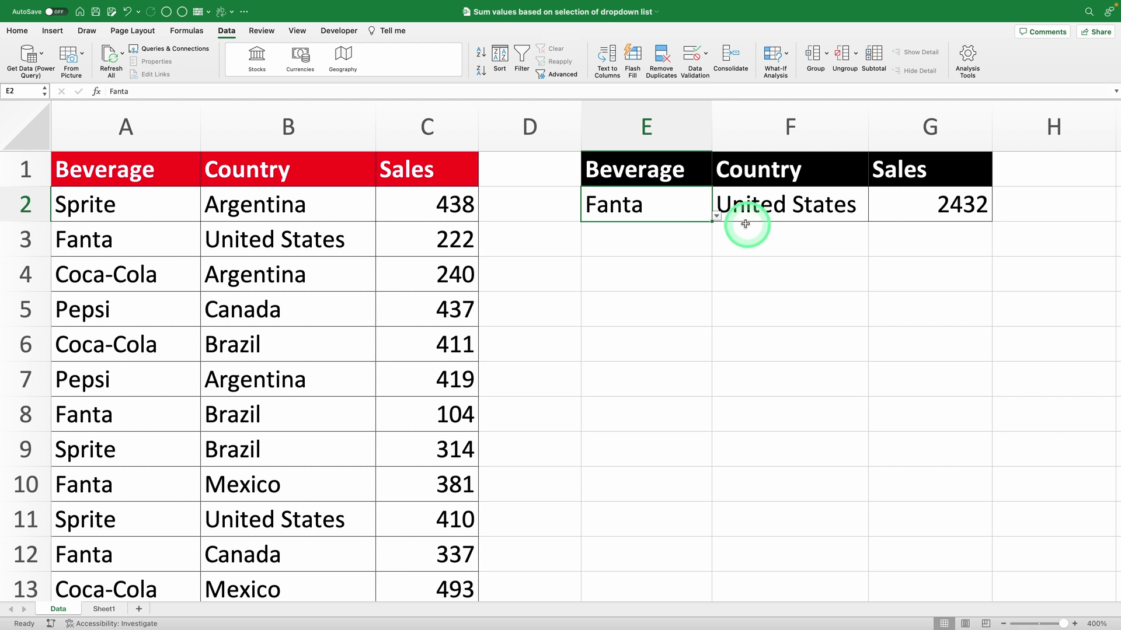
click(717, 216)
click(607, 242)
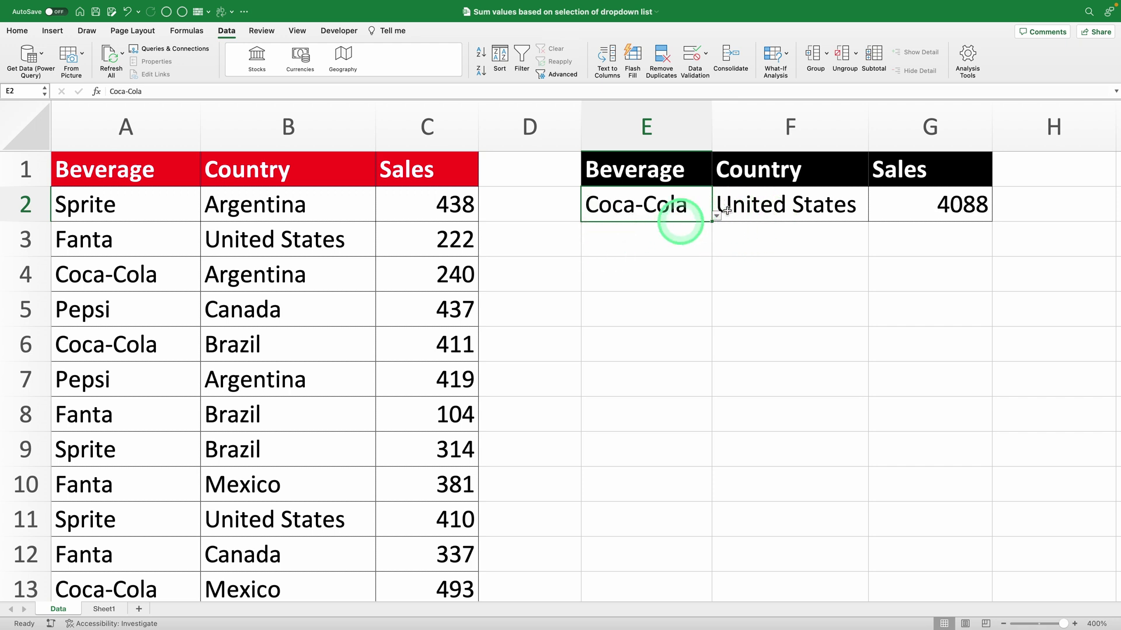
click(787, 199)
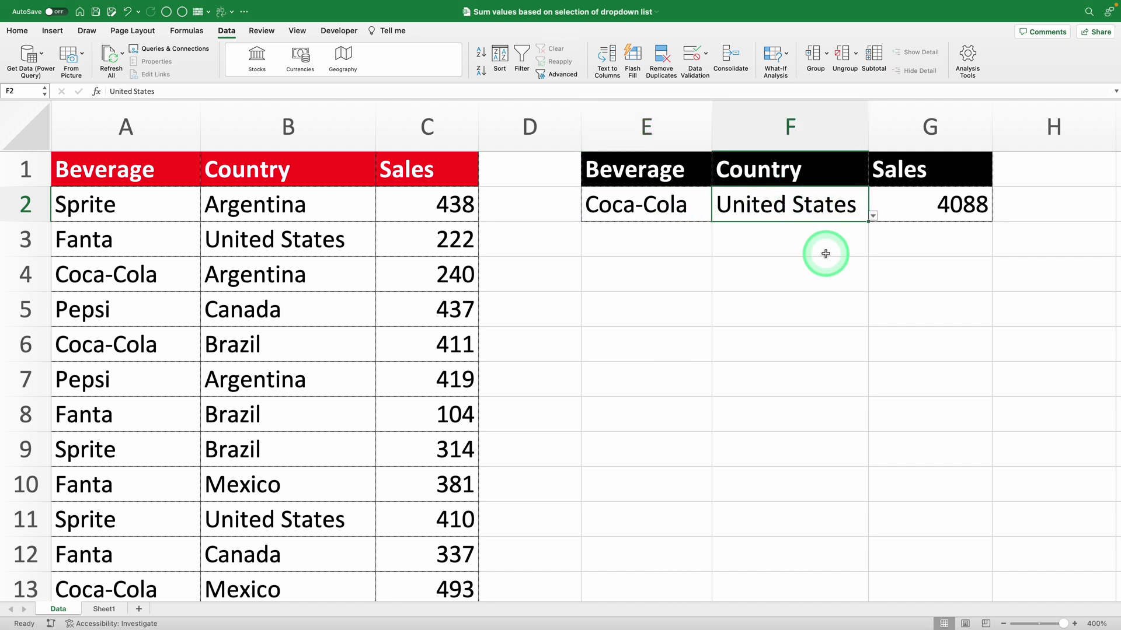
- Select G2 to review its existing SUMIF formula
click(946, 201)
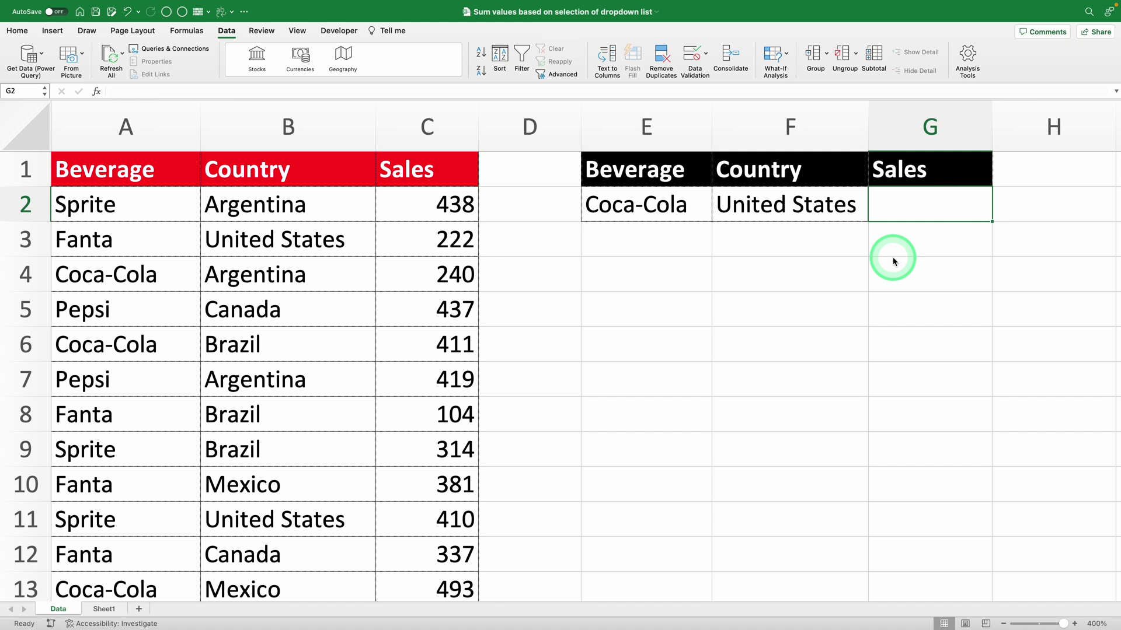
- Start =SUMIFS in G2 with sum range C2:C51
text(sumifa)
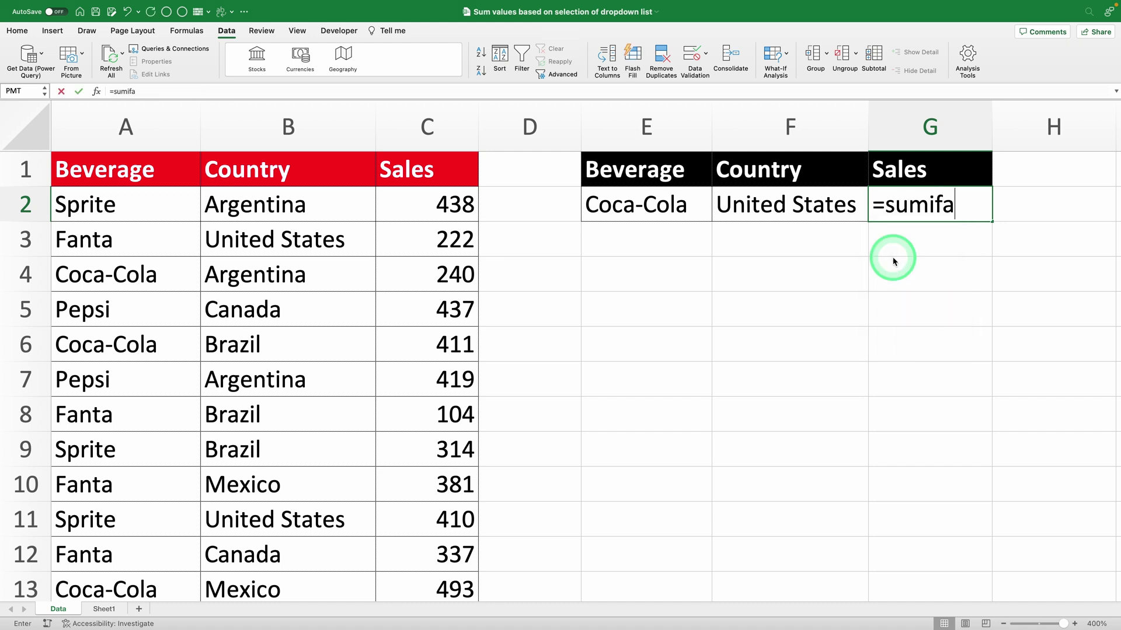
key(BackSpace)
text(s)
double_click(898, 239)
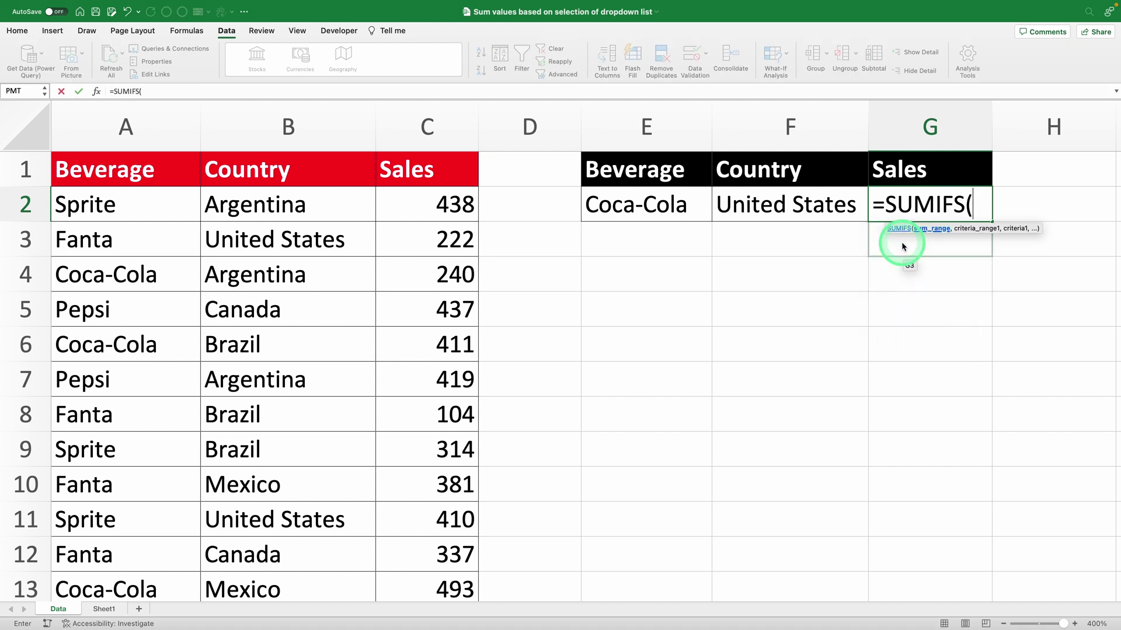
click(452, 209)
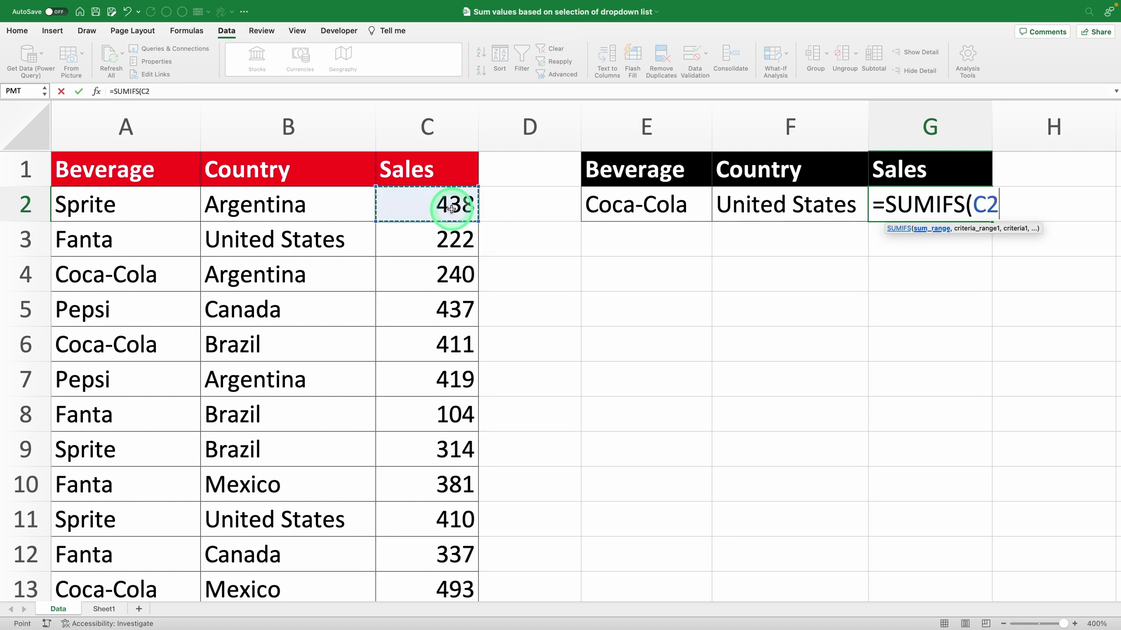
key(super+shift+Down)
text(,)
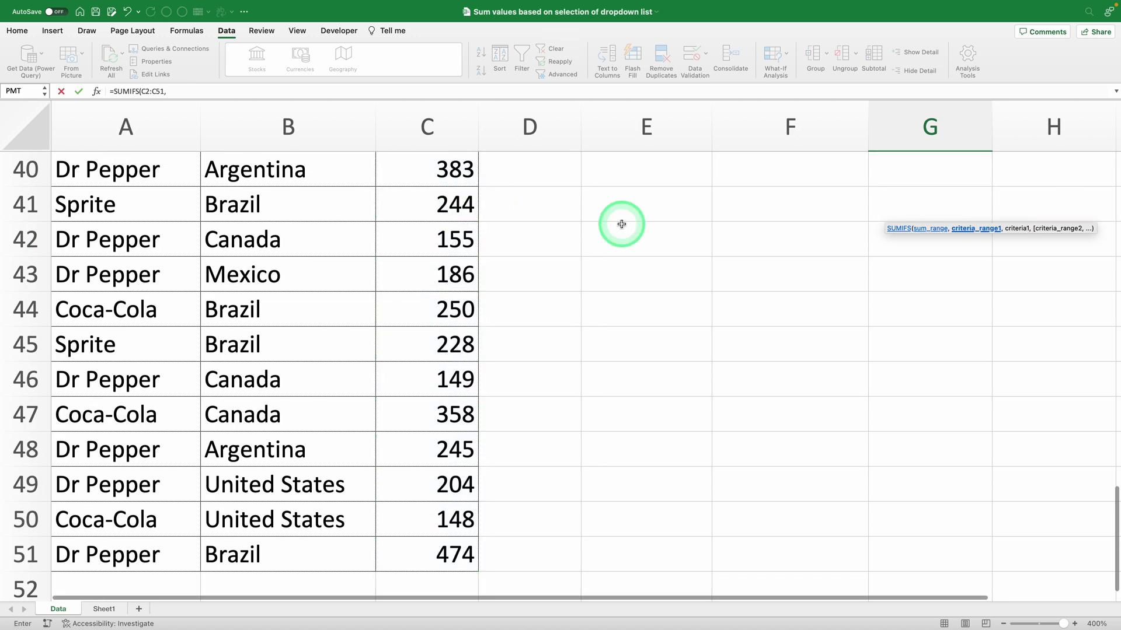
scroll(621, 223, up, 10)
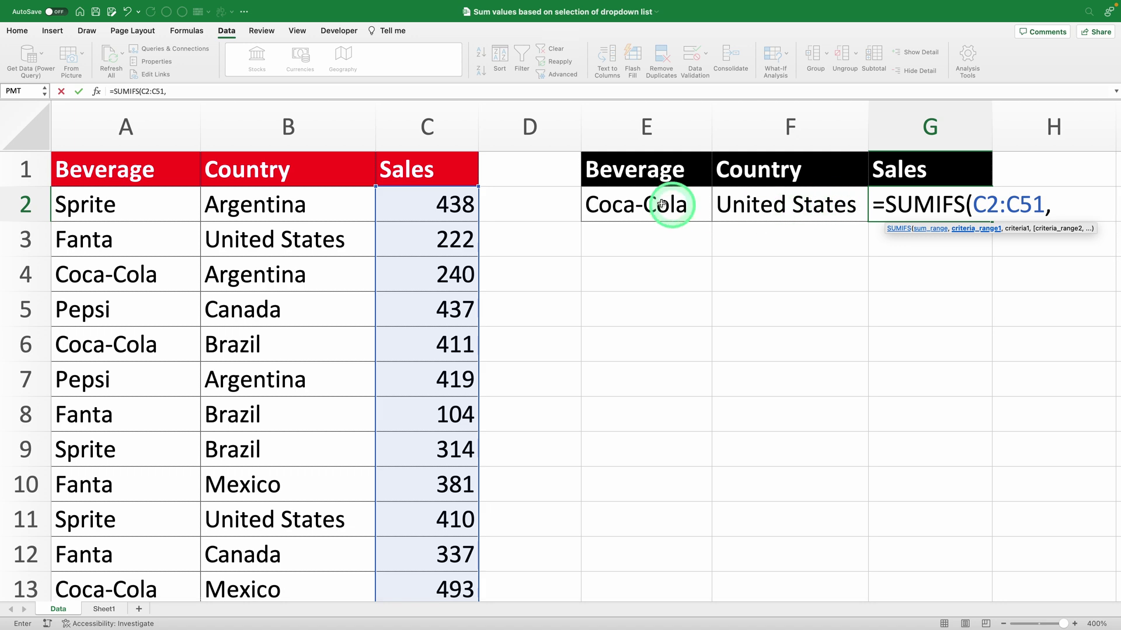
- Add the beverage criteria range A2:A51 with criterion E2
click(123, 212)
key(ctrl+shift+Down)
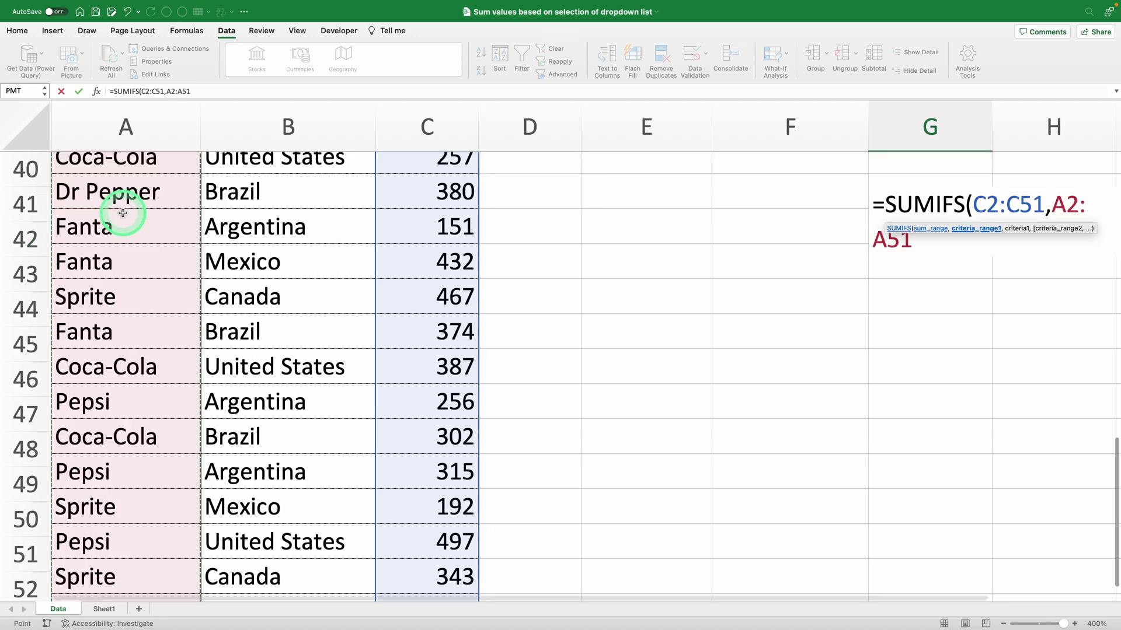
text(,)
scroll(372, 252, up, 15)
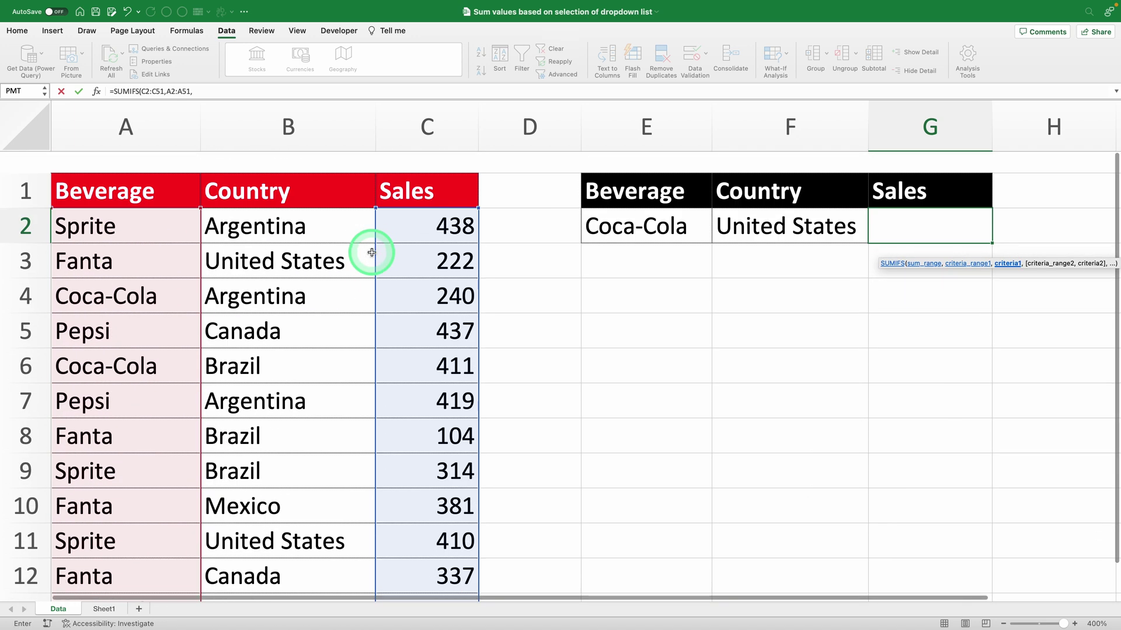
click(650, 204)
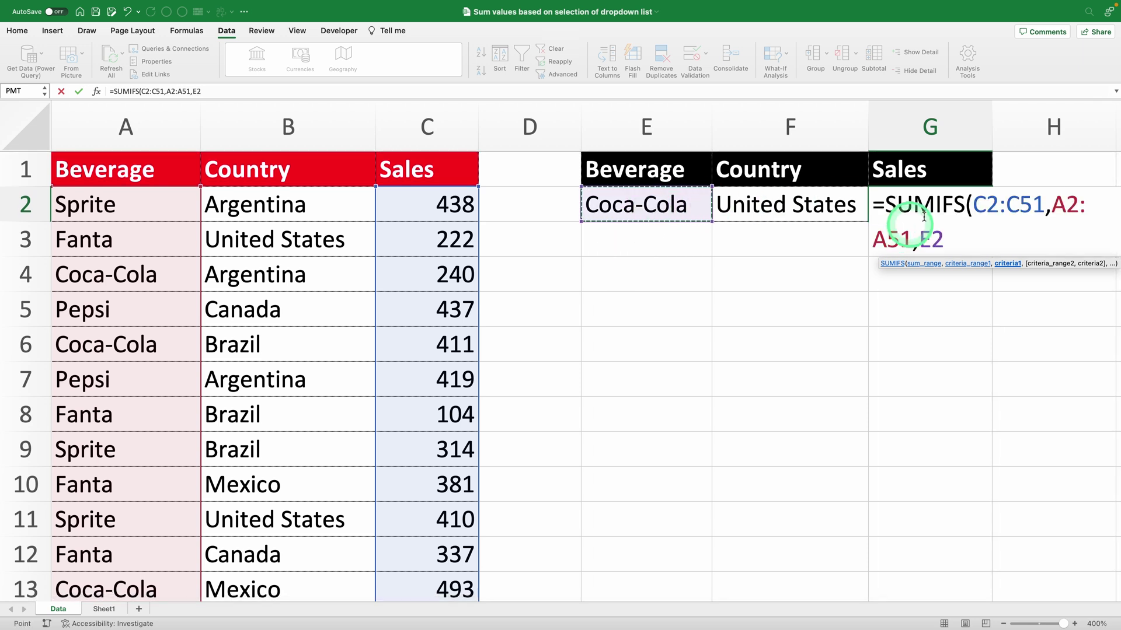
click(926, 243)
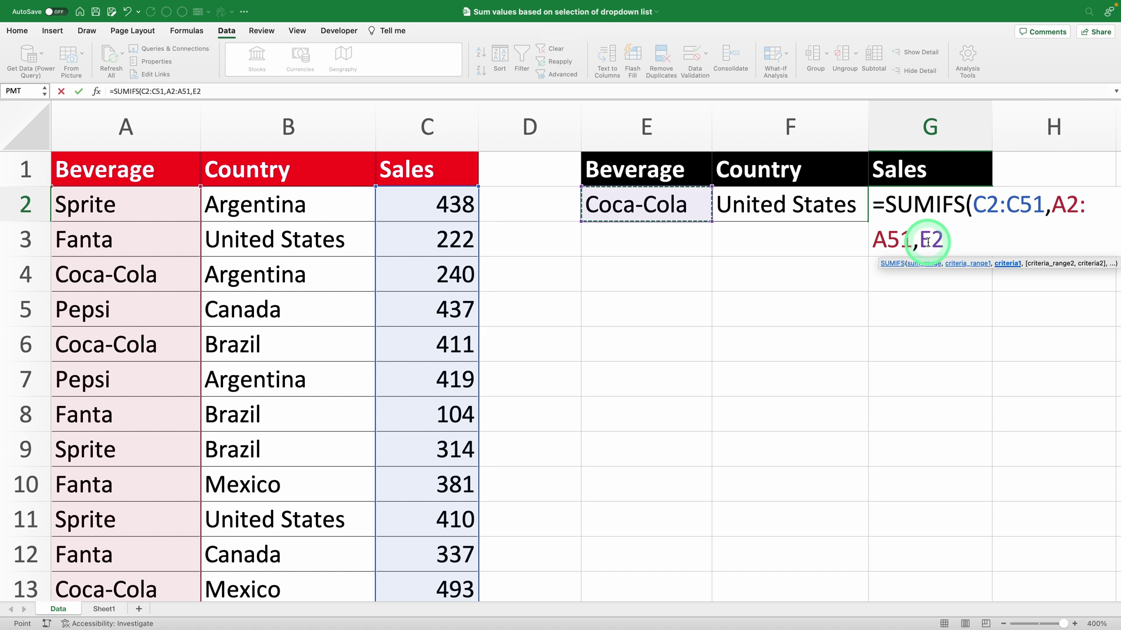
click(948, 238)
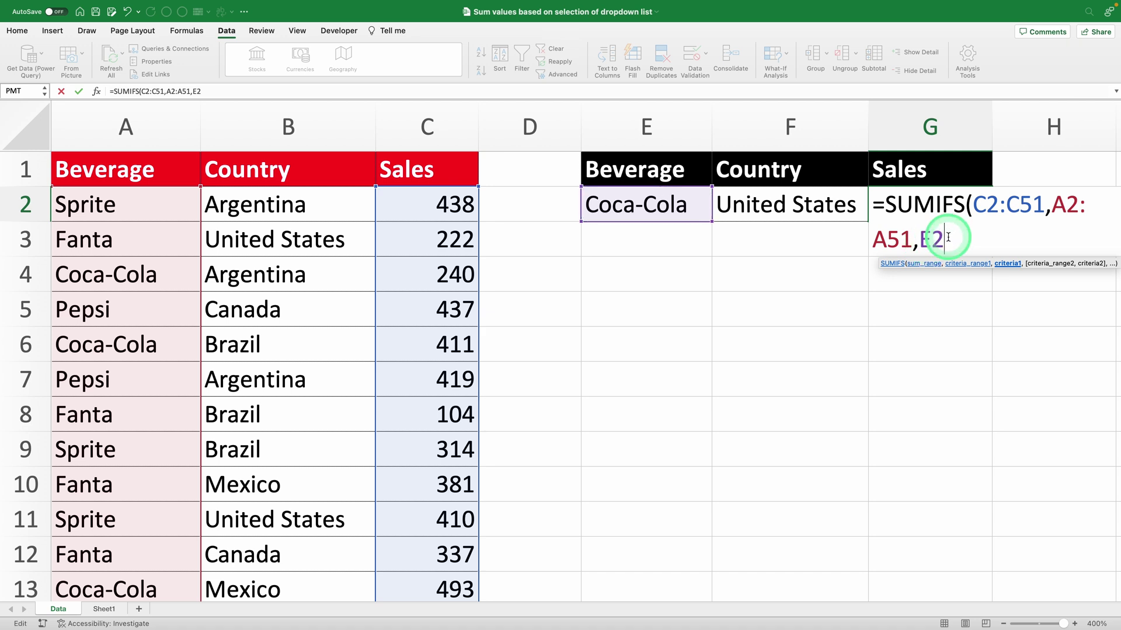
text(,)
- Add country criteria B2:B51 with F2, close and enter the formula, giving 792
click(299, 199)
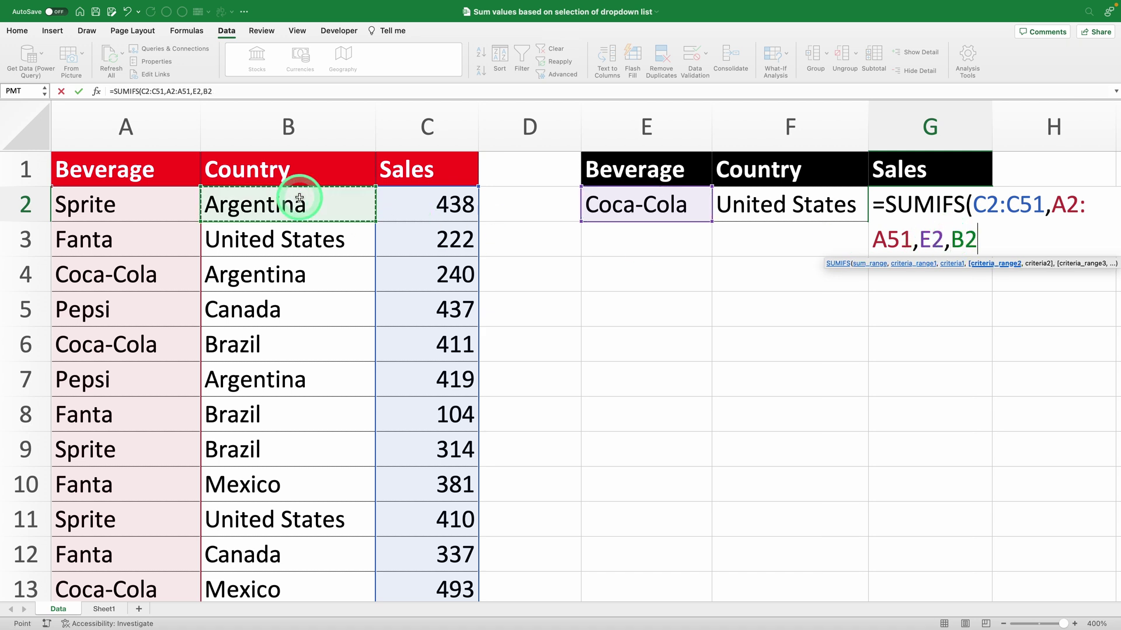
key(ctrl+shift+Down)
text(,)
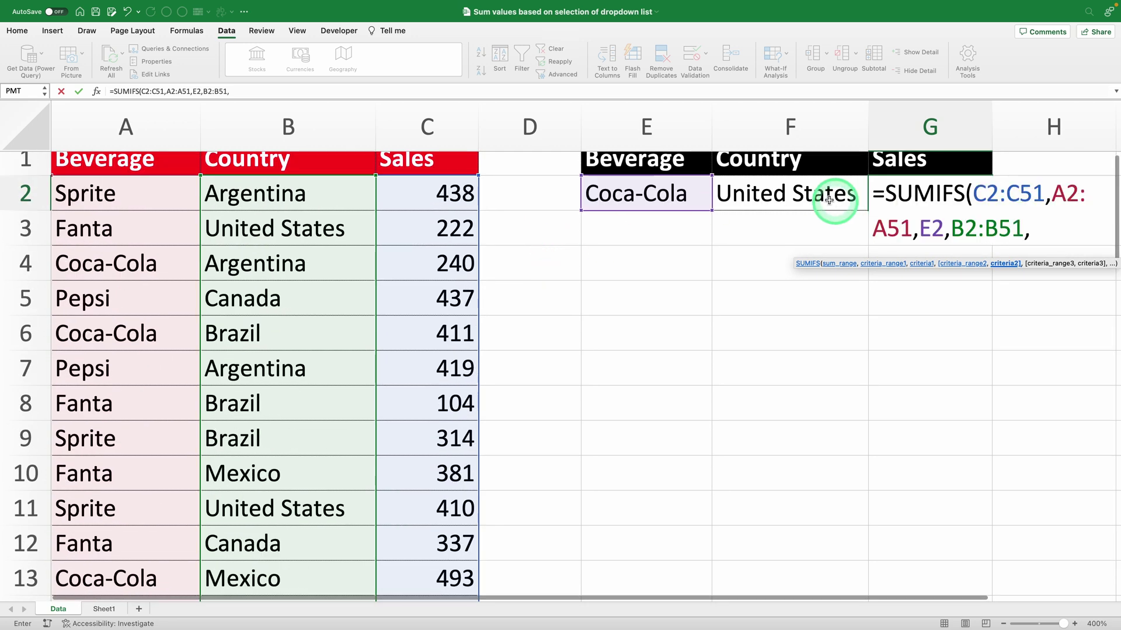
click(829, 199)
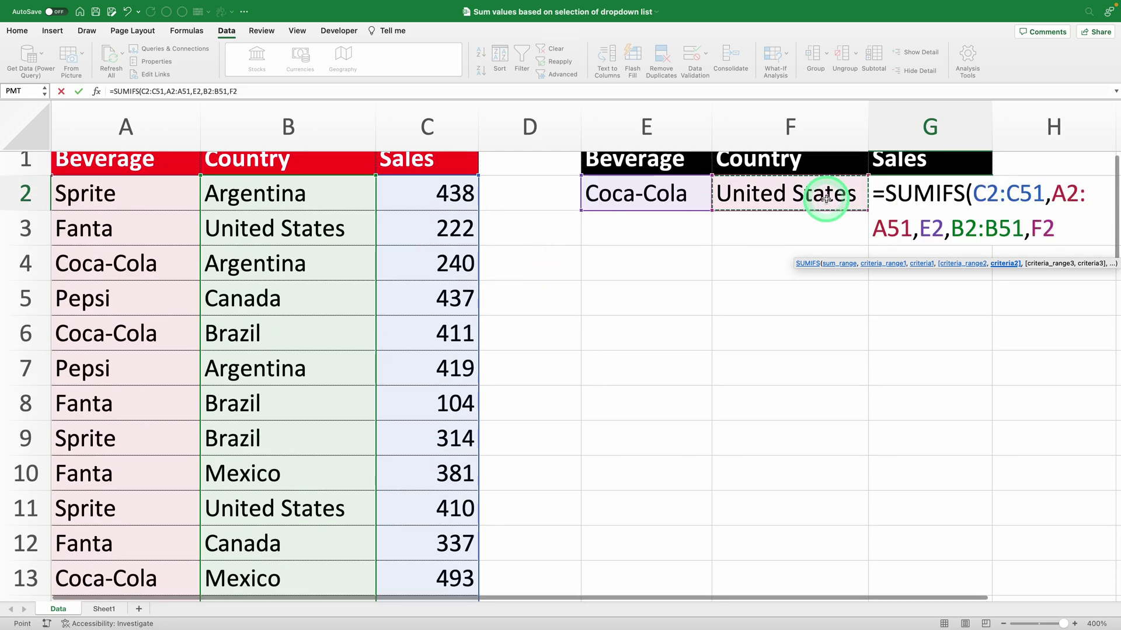
scroll(899, 339, up, 1)
text())
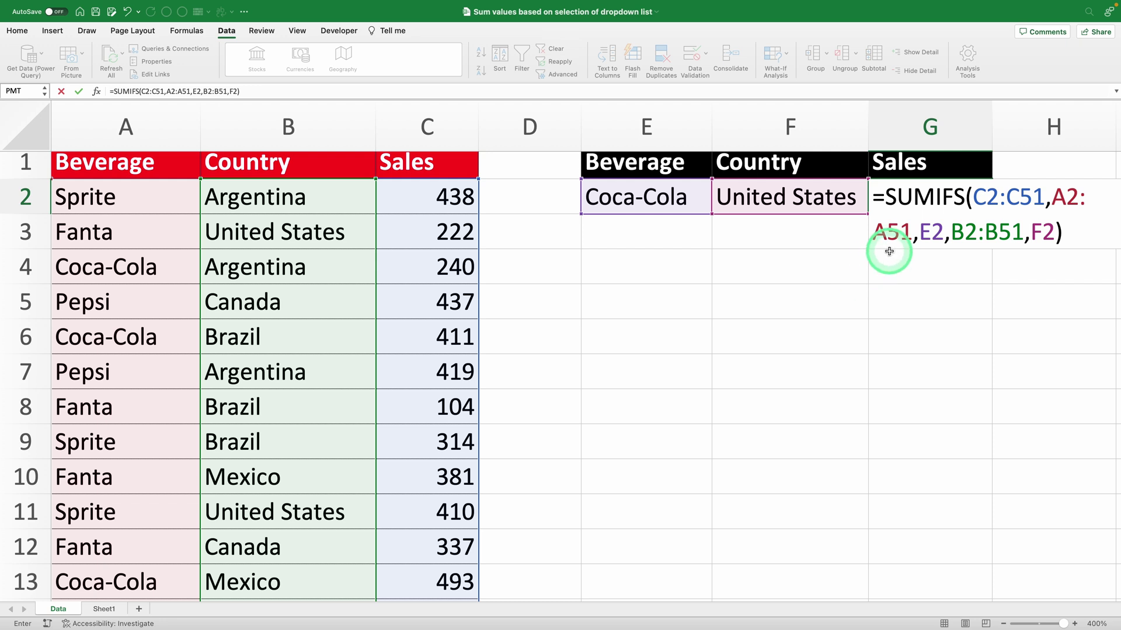
key(Return)
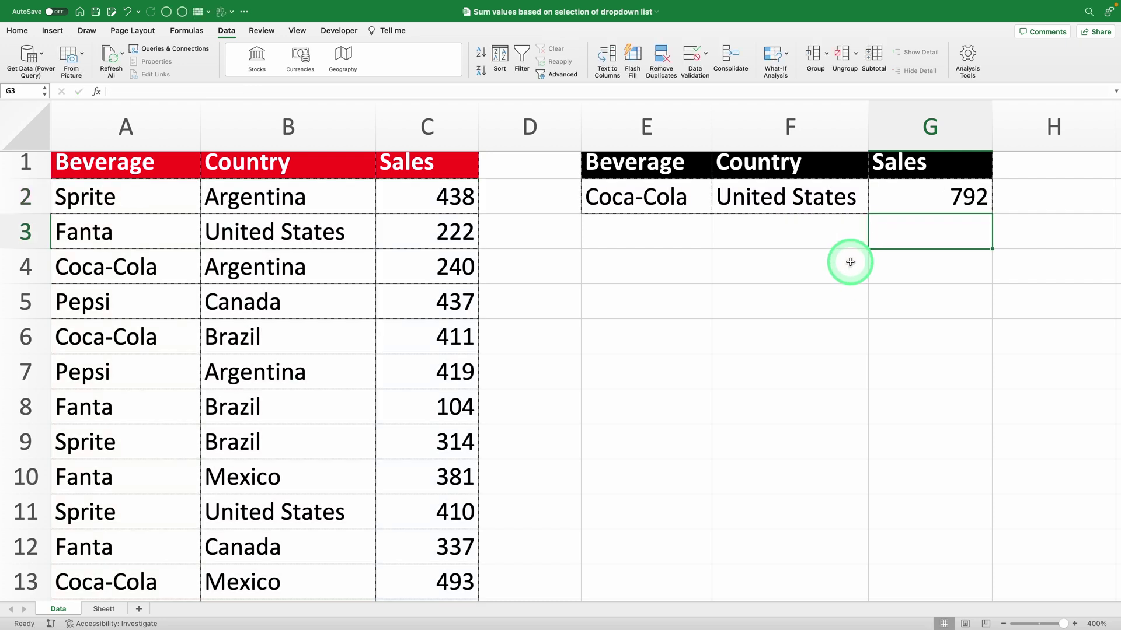
- Set the dropdowns to Sprite and then Mexico, watching G2 recalculate
scroll(850, 260, up, 1)
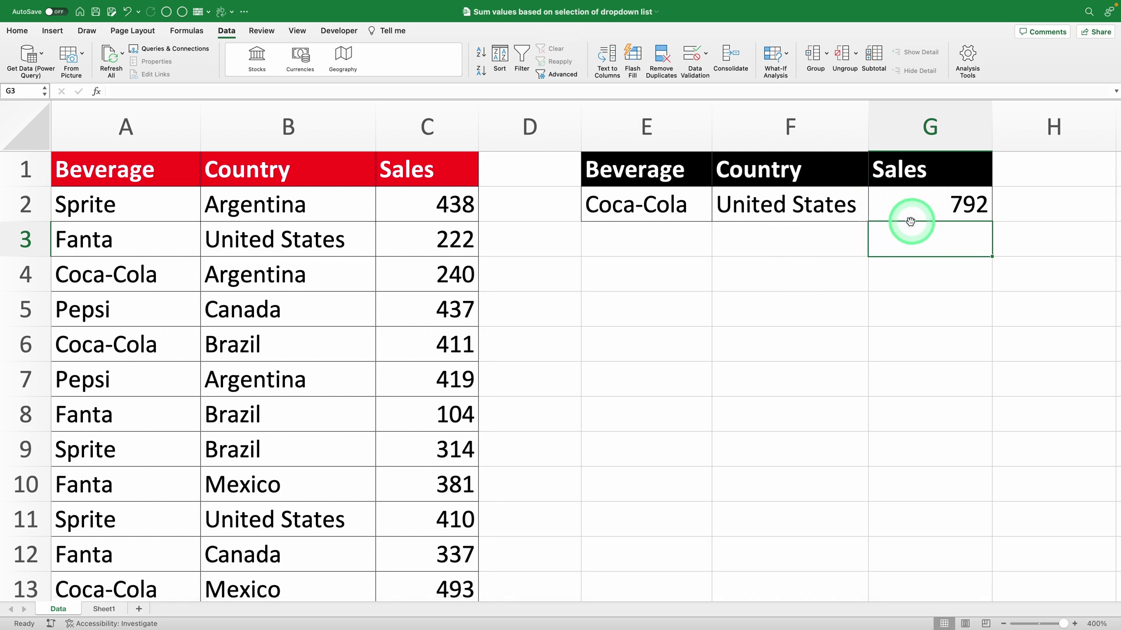
click(797, 211)
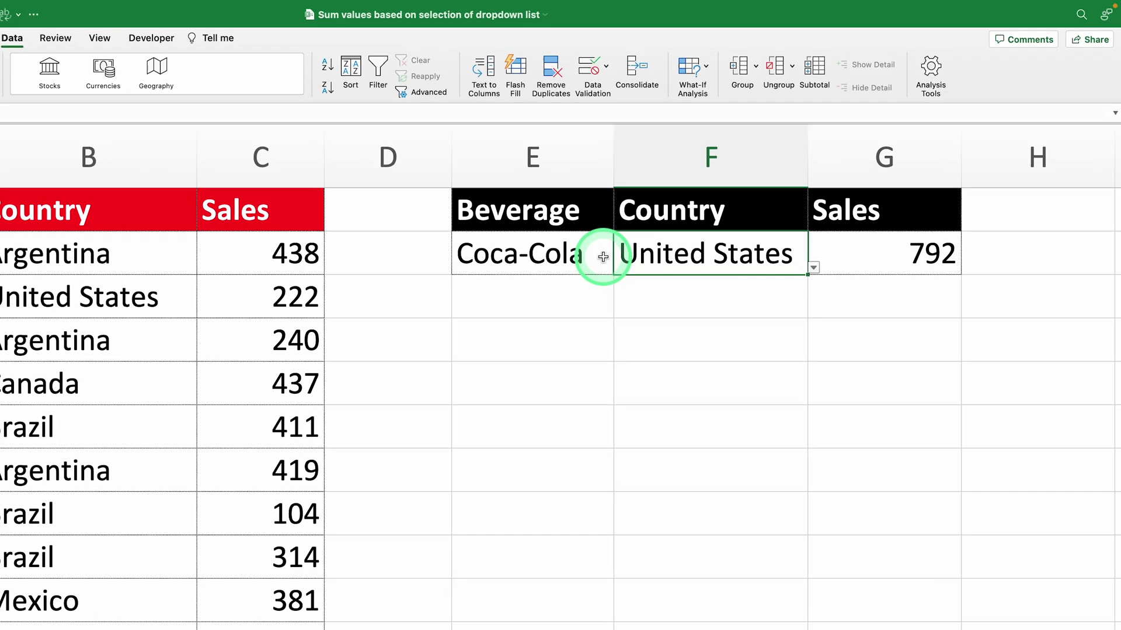
click(601, 258)
click(619, 268)
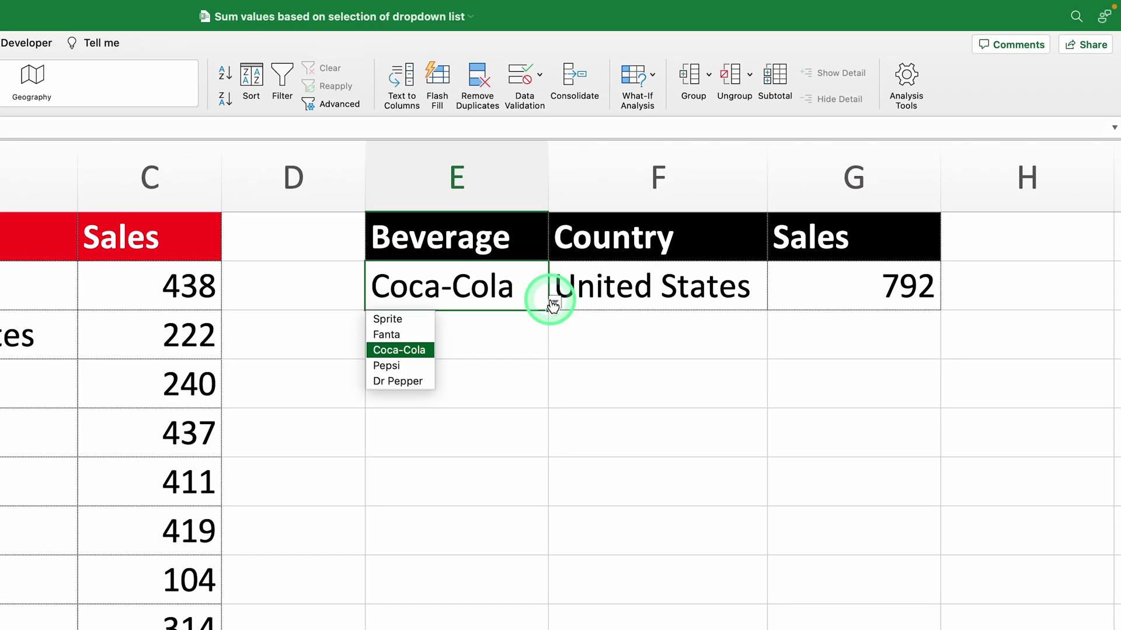
click(489, 282)
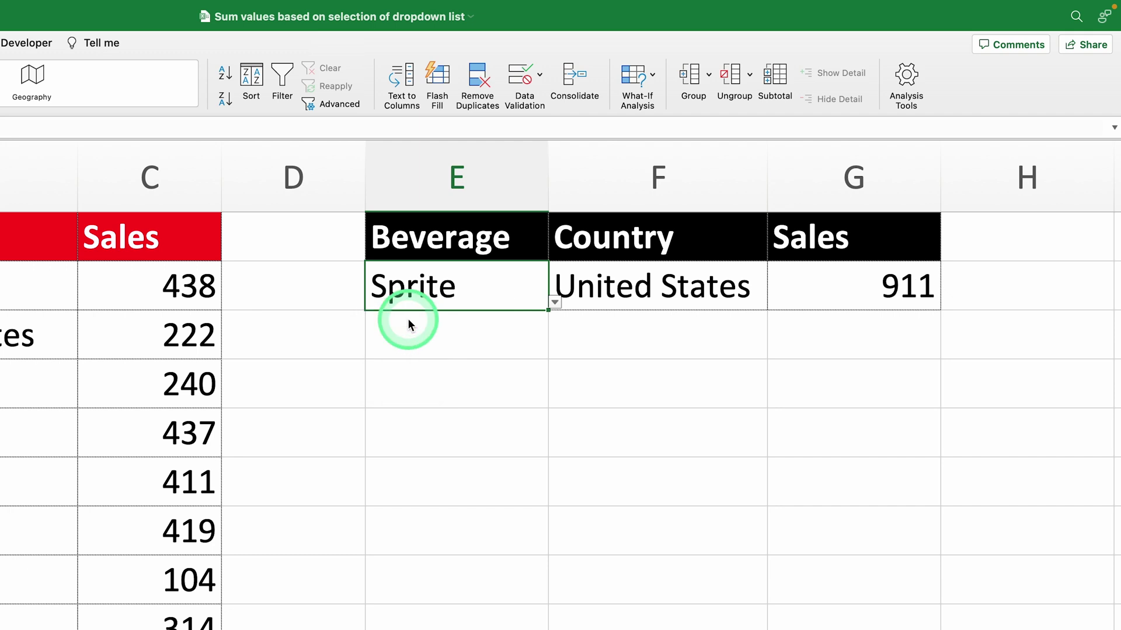
click(708, 284)
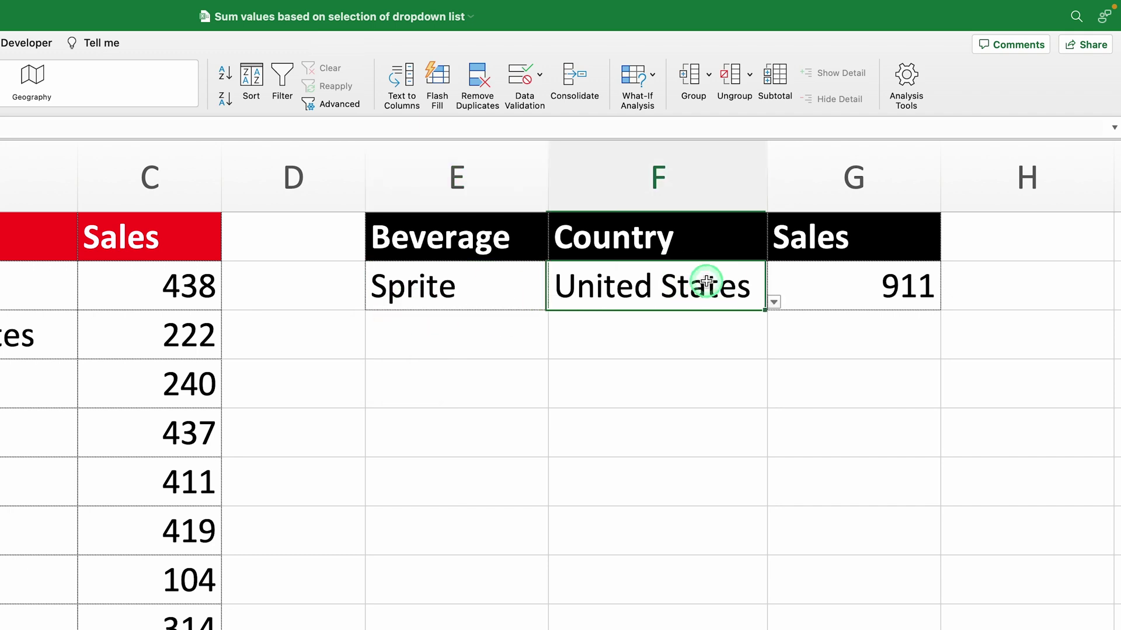
click(774, 301)
click(591, 381)
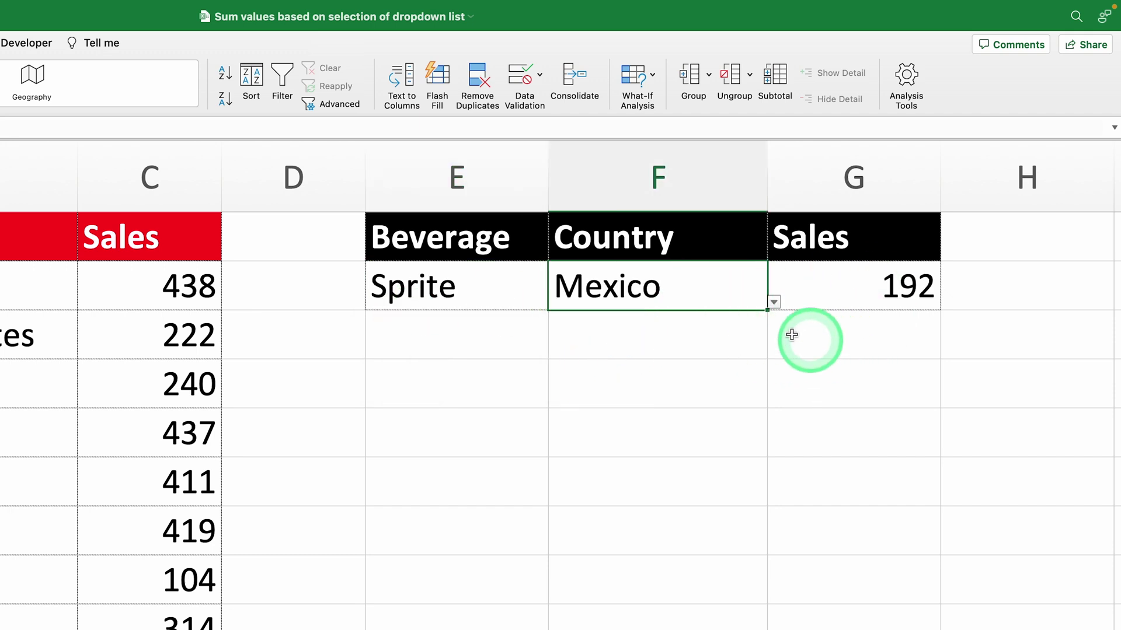
- Choose Fanta and Brazil so G2 shows 478
click(547, 308)
click(554, 303)
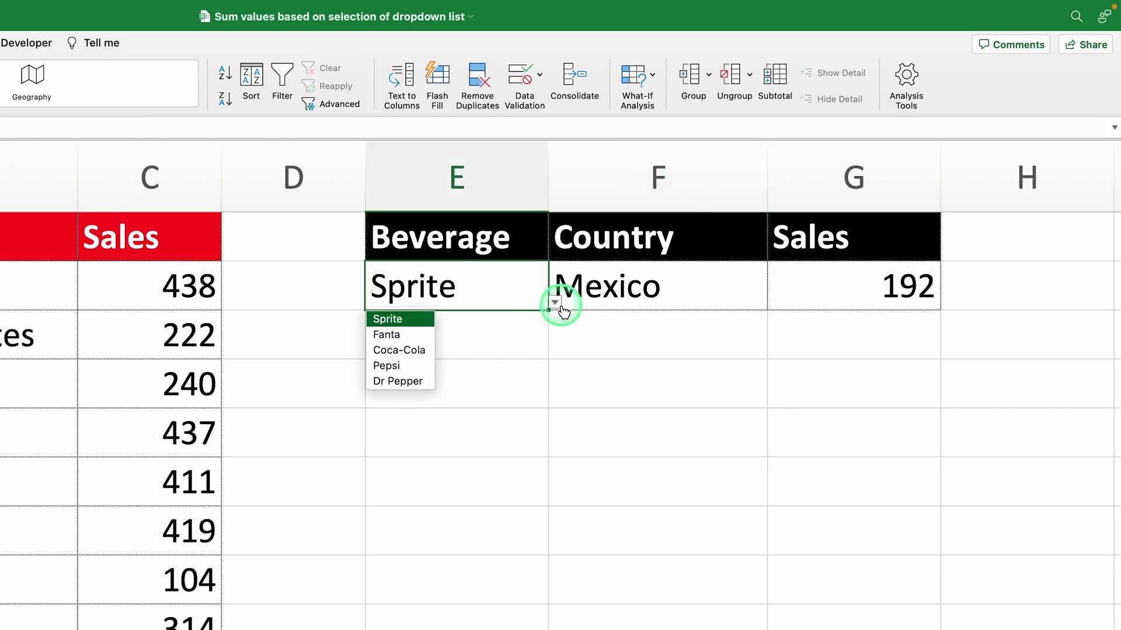
click(403, 334)
click(750, 293)
click(773, 302)
click(577, 366)
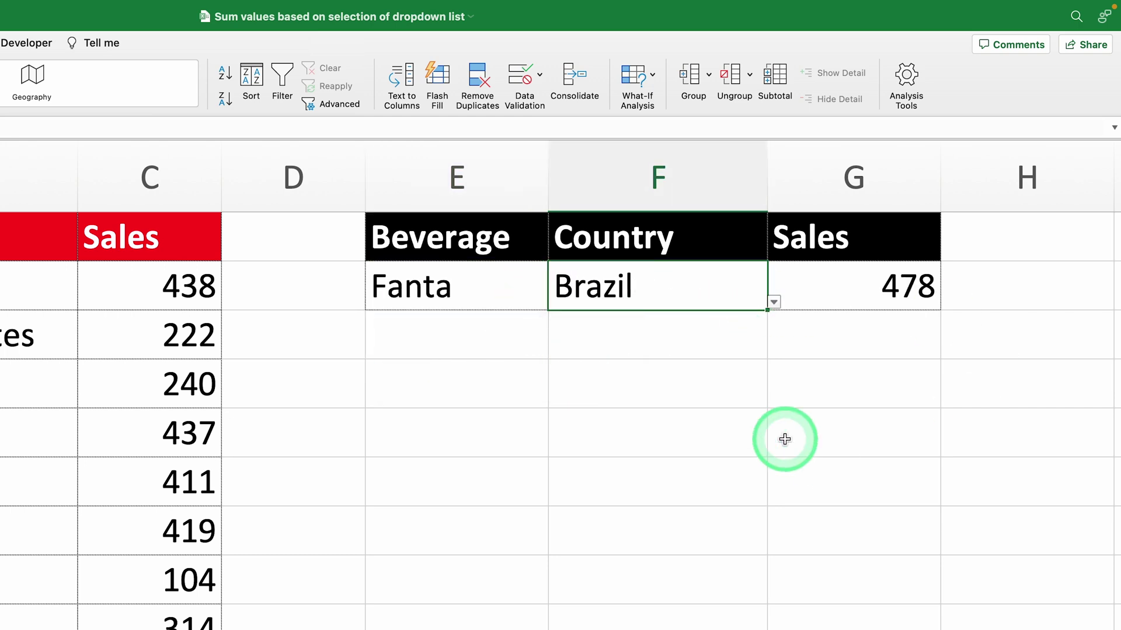